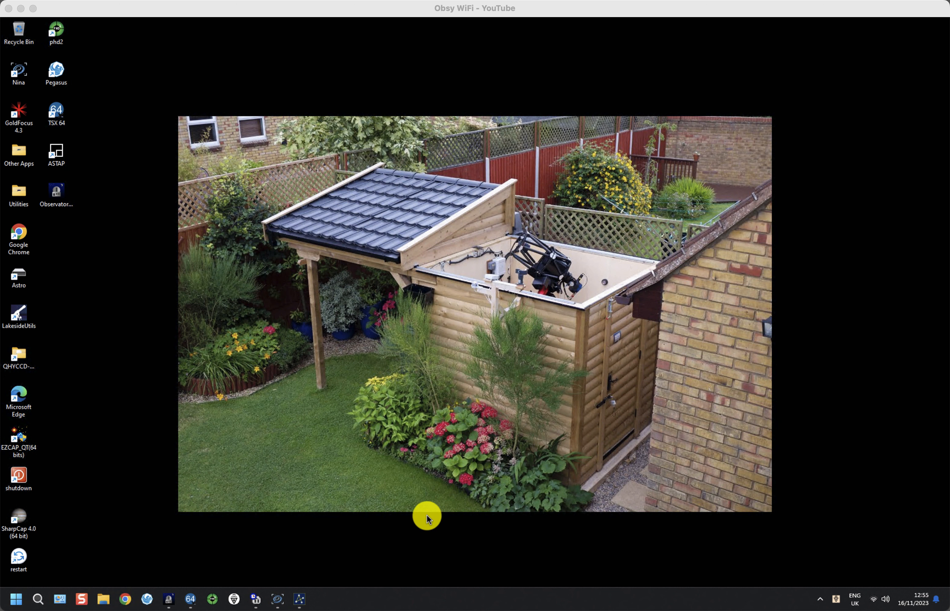
Bring N.I.N.A. up full-screen and show the Target Scheduler 4.0.4.0 plugin details page
click(279, 599)
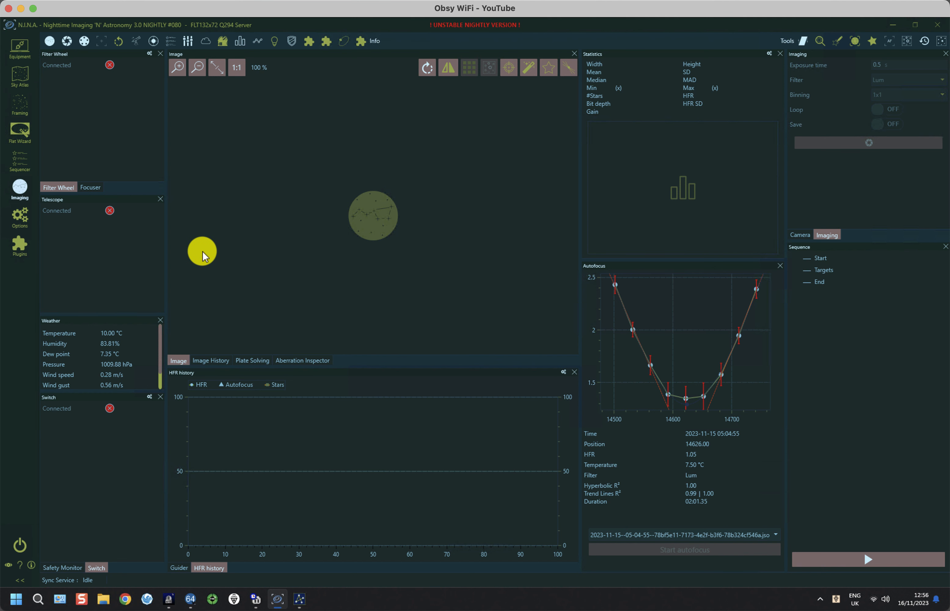
click(20, 245)
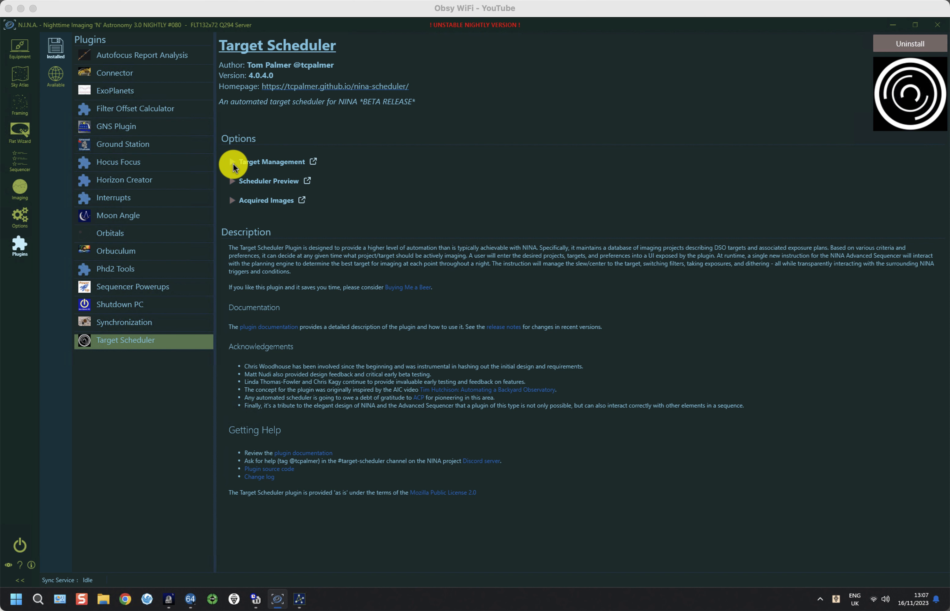
Expand Target Management to list the FLT132x72 Q294 Server profile's A/W2023 LRGB and NB projects, targets folded
click(232, 163)
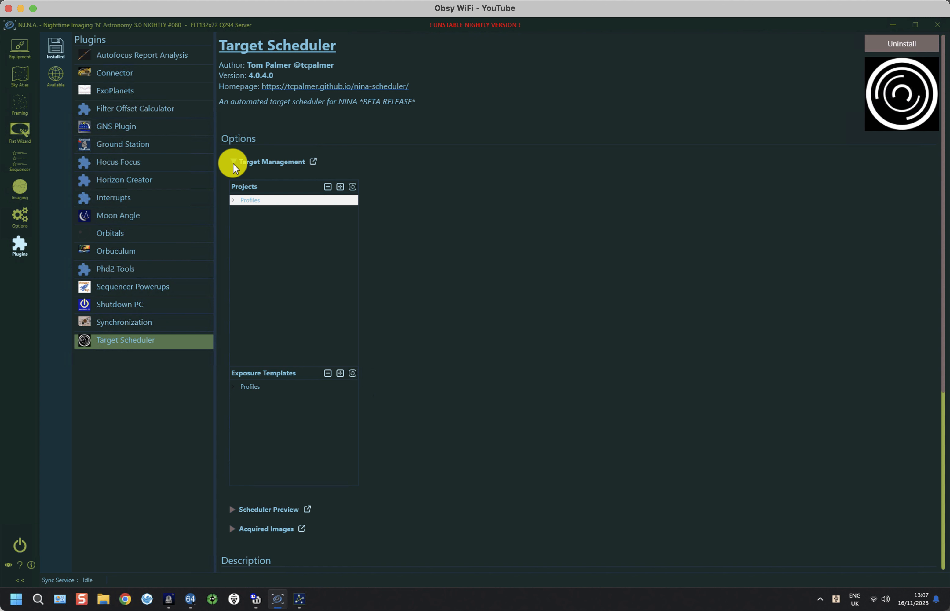
click(233, 200)
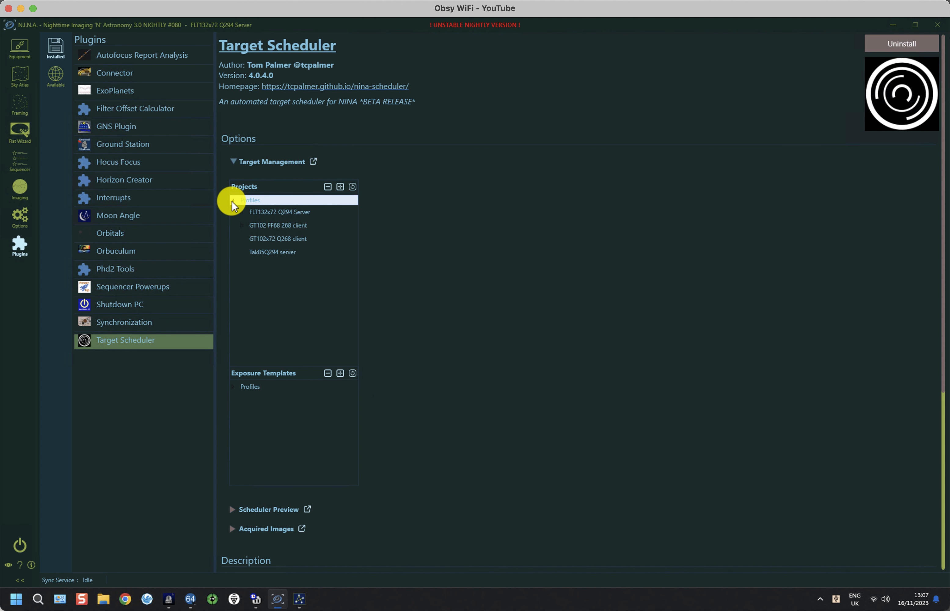
click(242, 212)
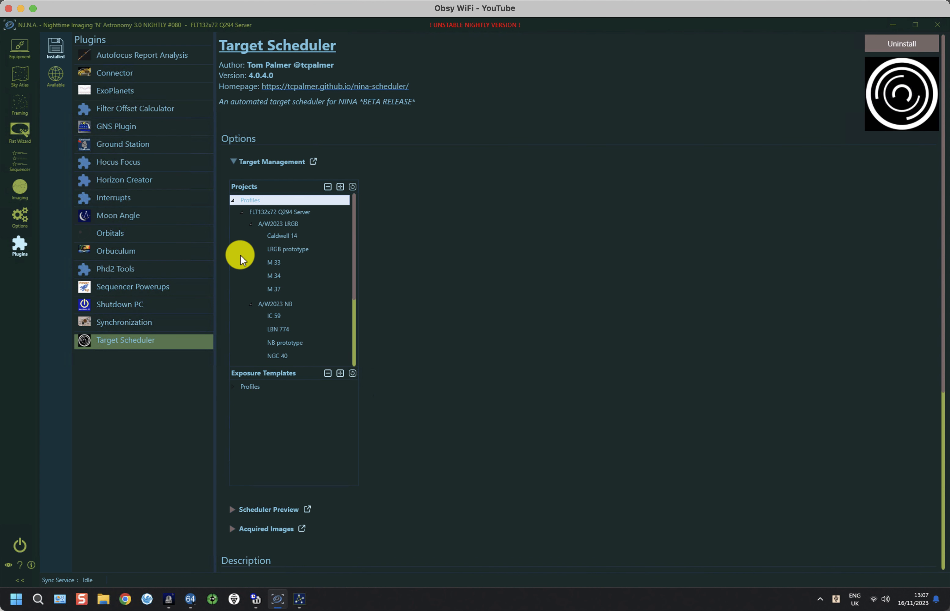
click(250, 225)
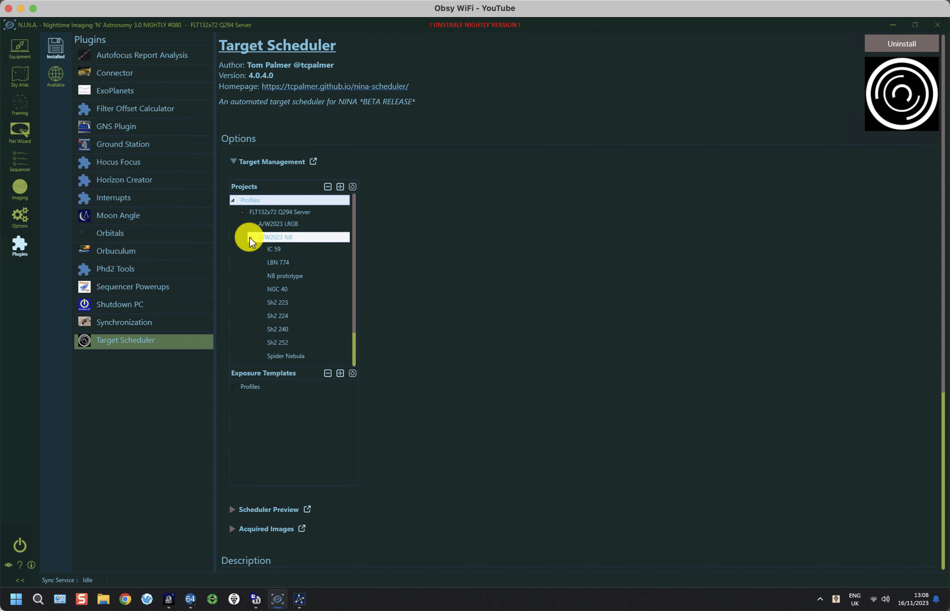
click(249, 237)
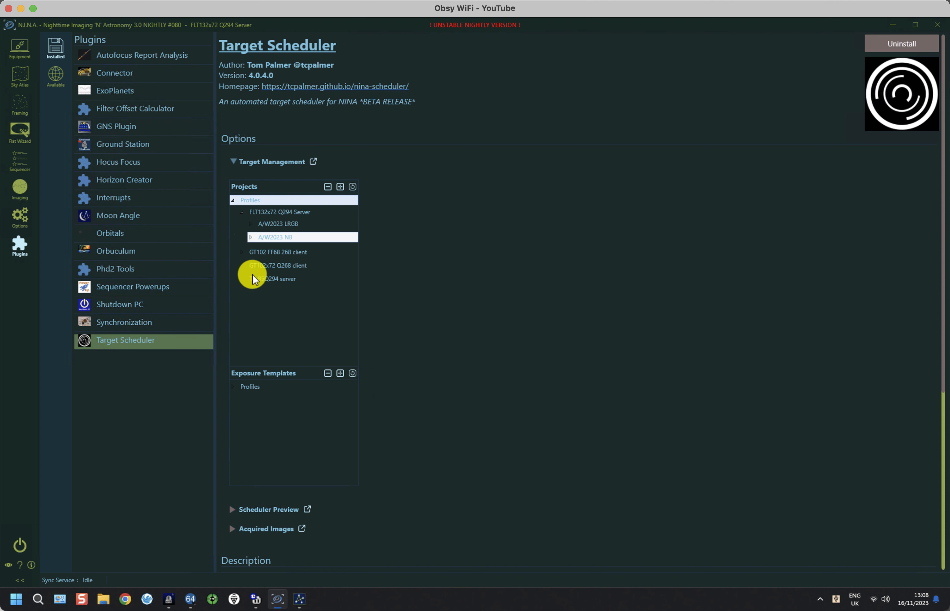
Show the server profile's NB, Stars and LRGB exposure templates
click(233, 387)
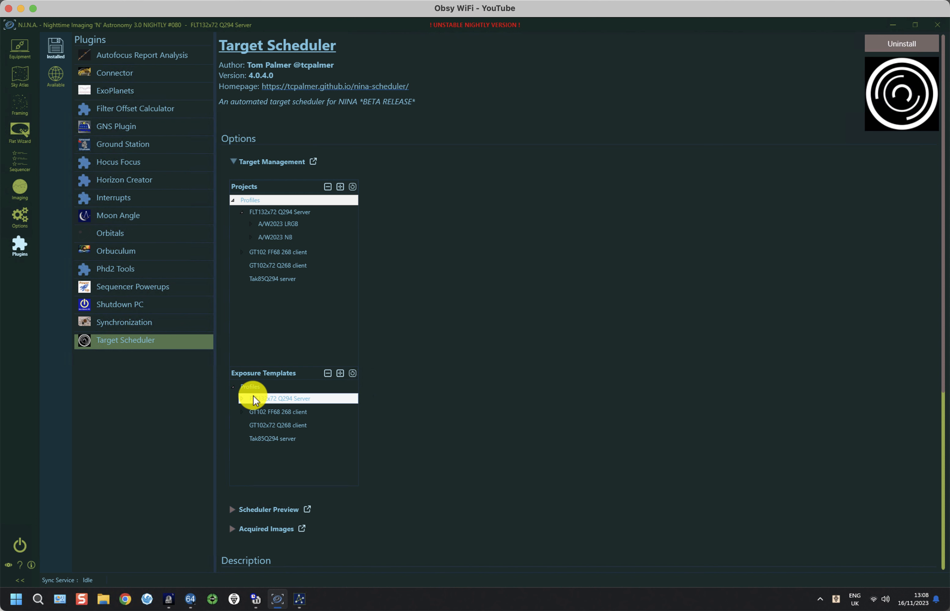
click(242, 399)
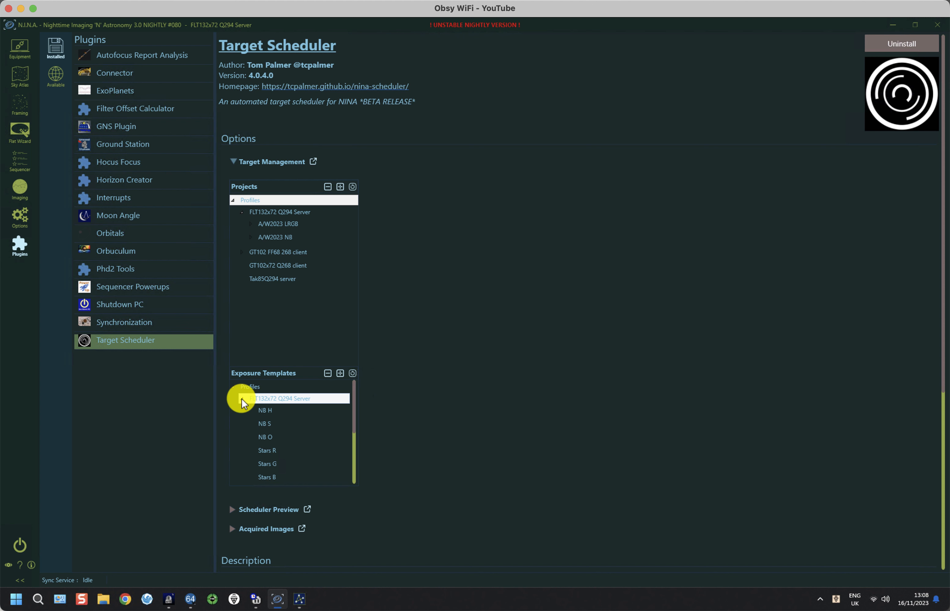
mouse_move(355, 423)
mouse_down()
mouse_move(354, 472)
mouse_move(356, 421)
mouse_up()
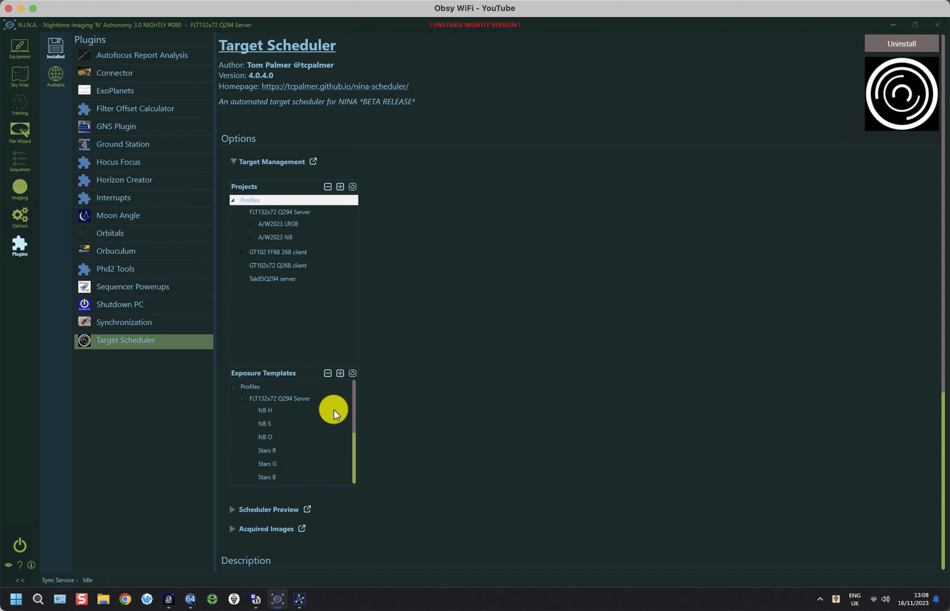
Swap the server templates for the GT102 FF68 268 client's, inspect its LRGB L template, then collapse it
click(245, 400)
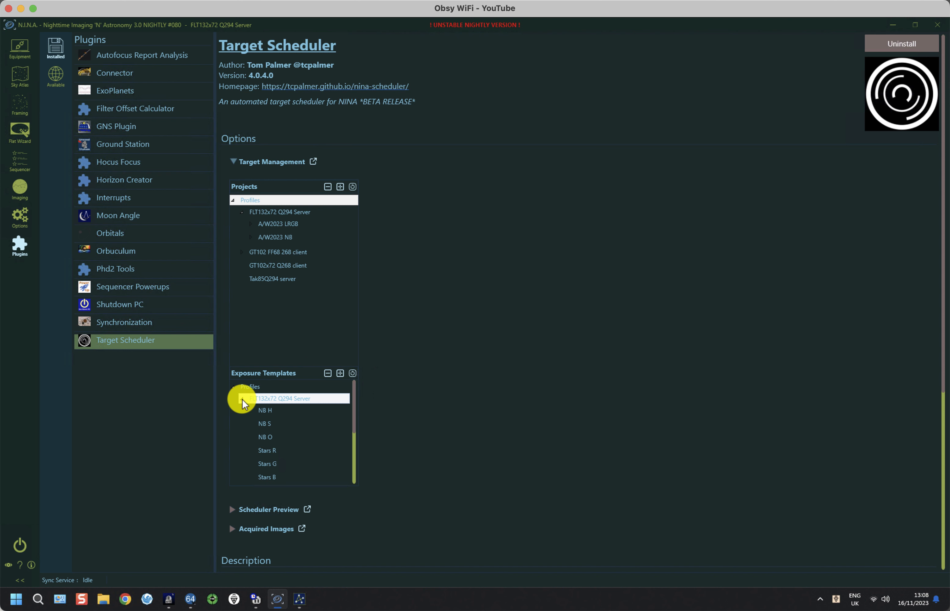
click(242, 399)
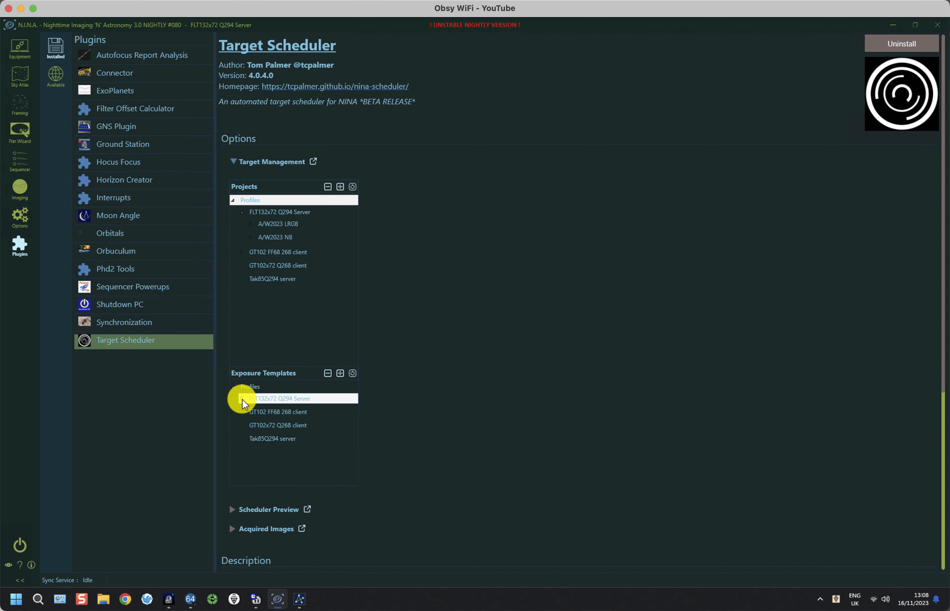
click(242, 412)
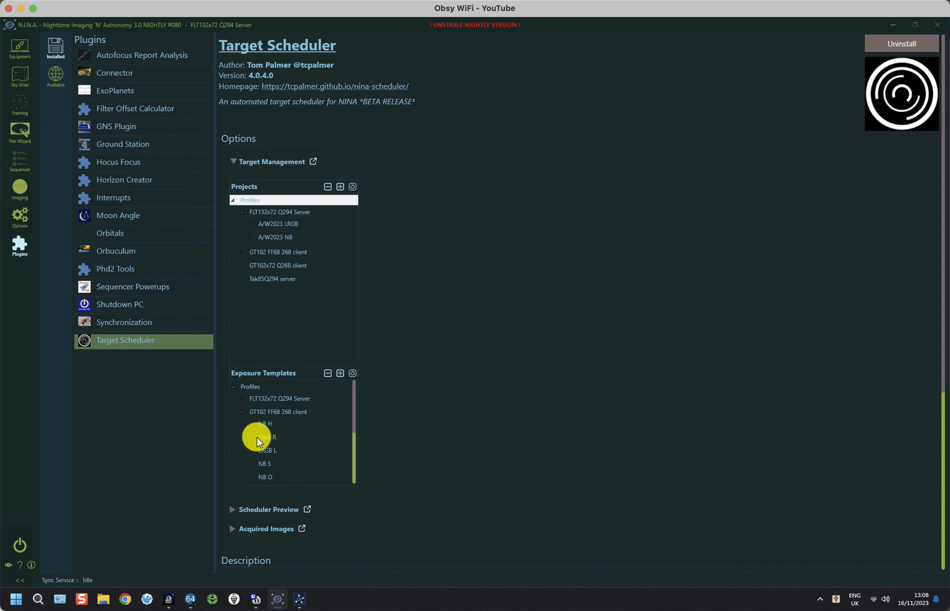
click(355, 427)
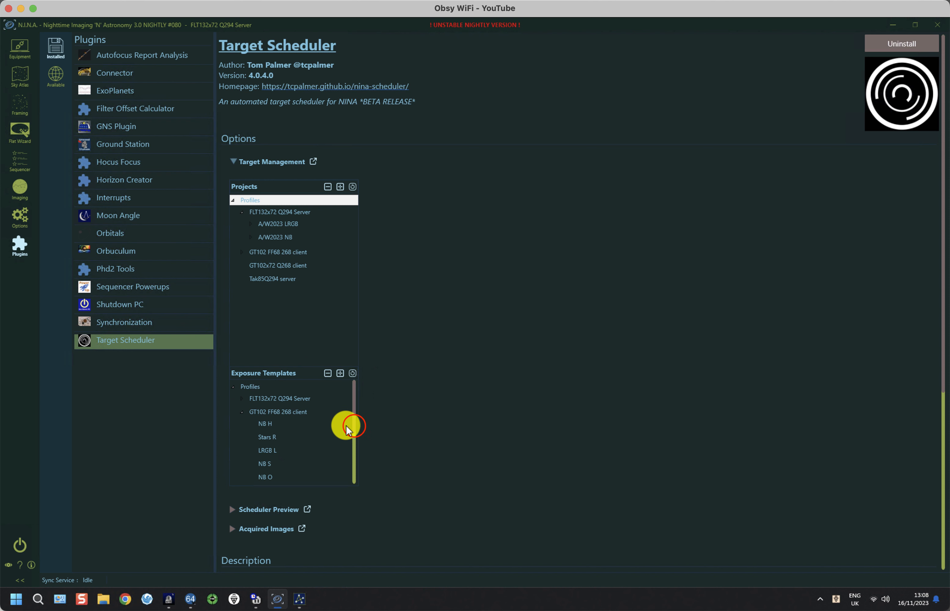
mouse_move(348, 431)
mouse_down()
mouse_move(350, 481)
mouse_move(352, 435)
mouse_up()
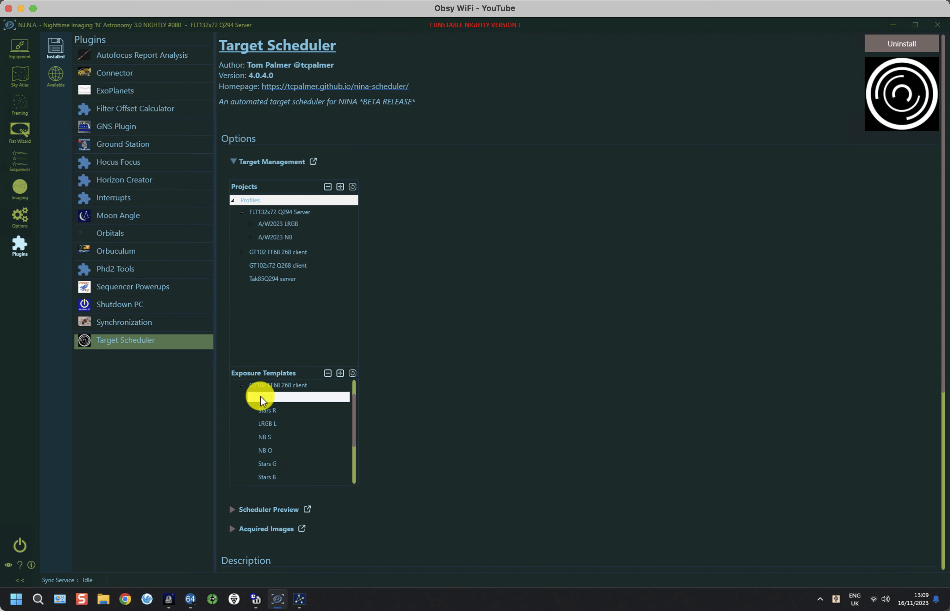
scroll(262, 401, up, 1)
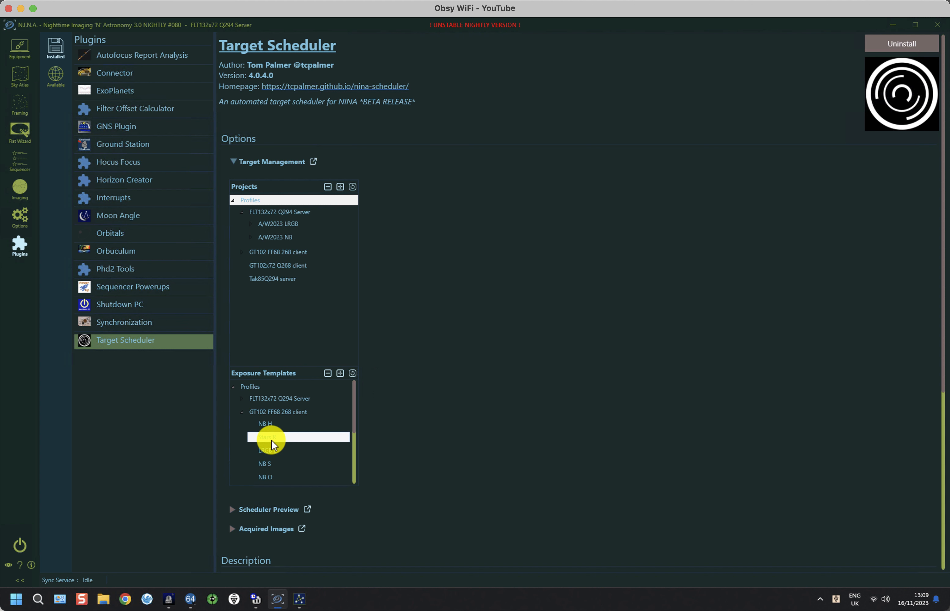
click(268, 453)
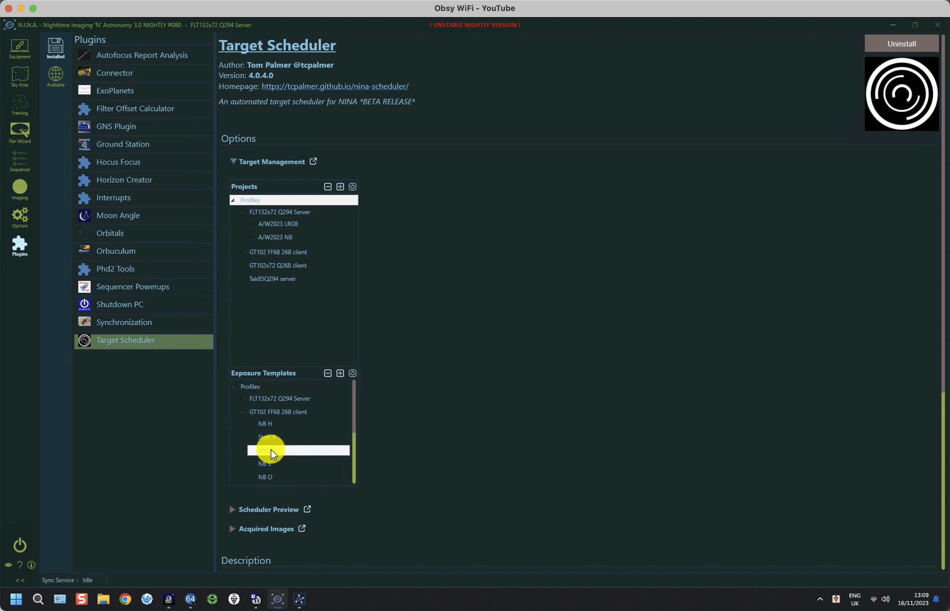
click(242, 412)
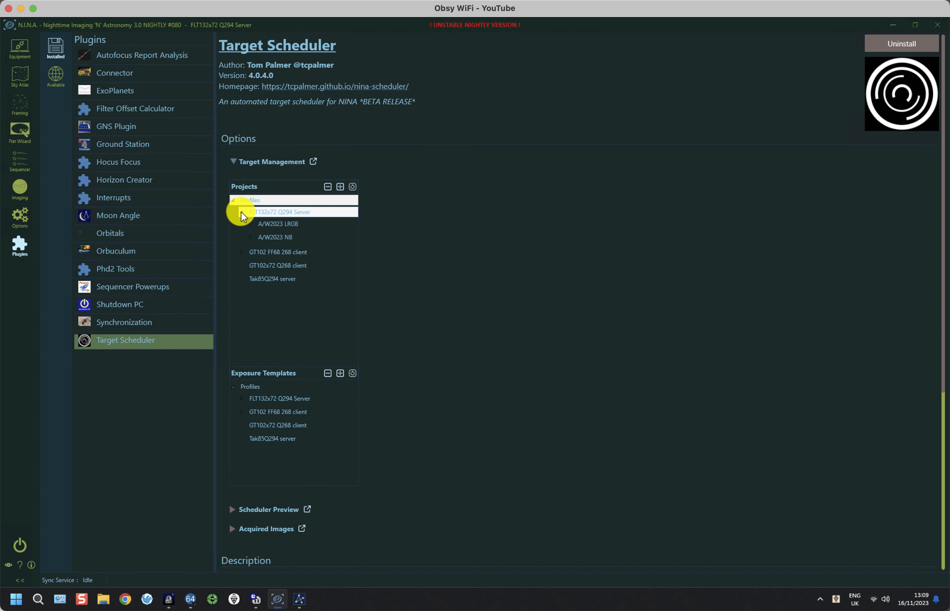
Expand the GT102 FF68 268 client's projects and compare its preferences with the FLT132x72 Q294 Server profile's
click(242, 252)
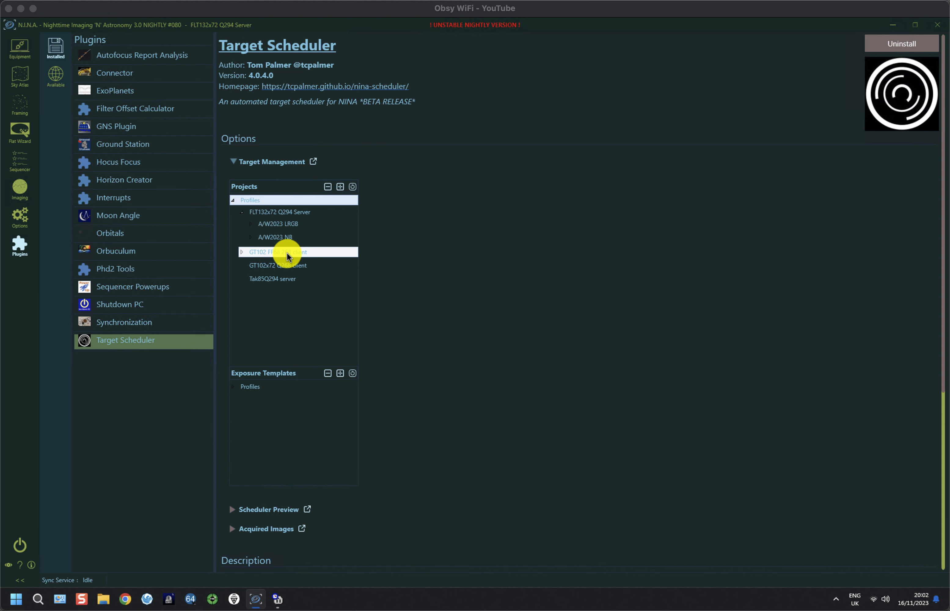
click(271, 256)
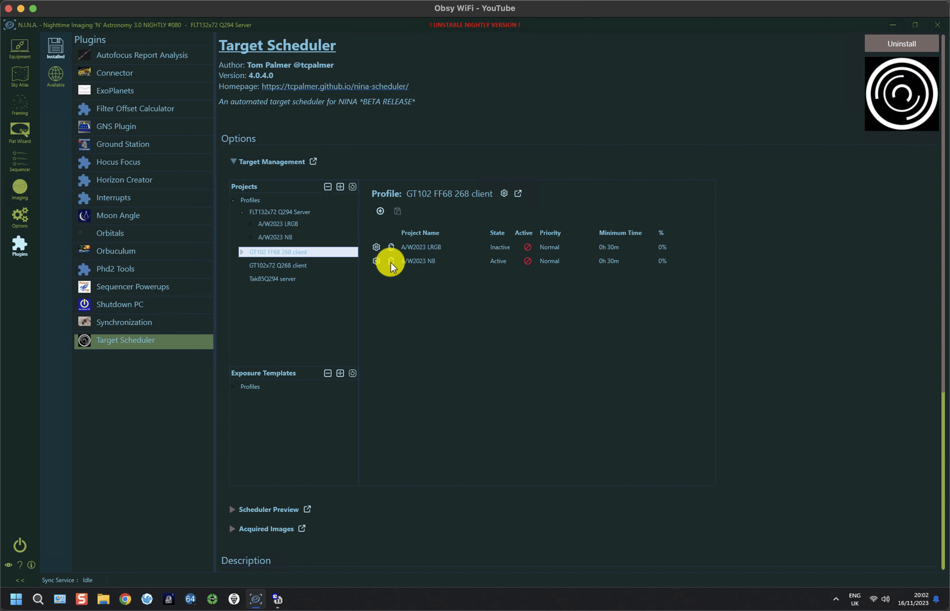
click(505, 194)
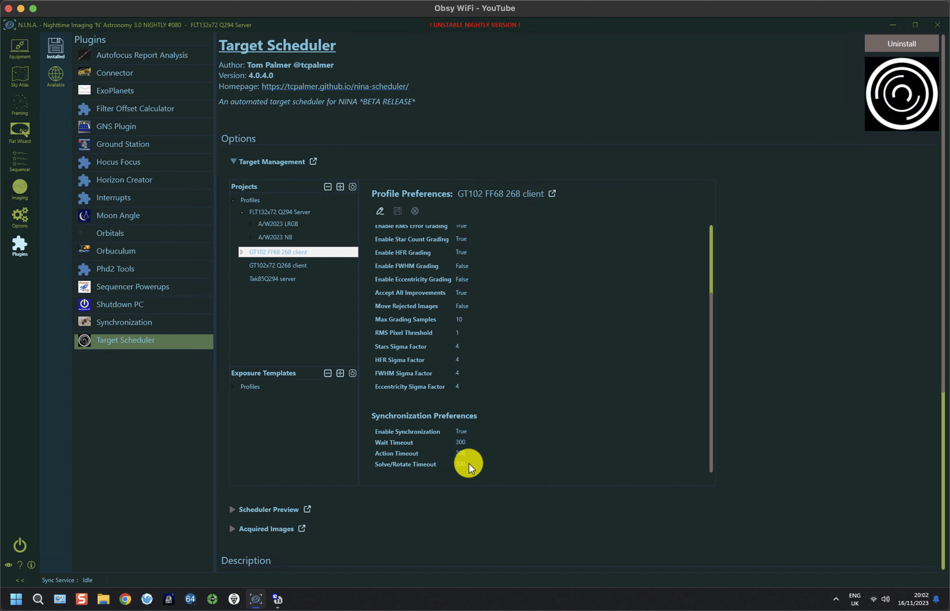
click(275, 213)
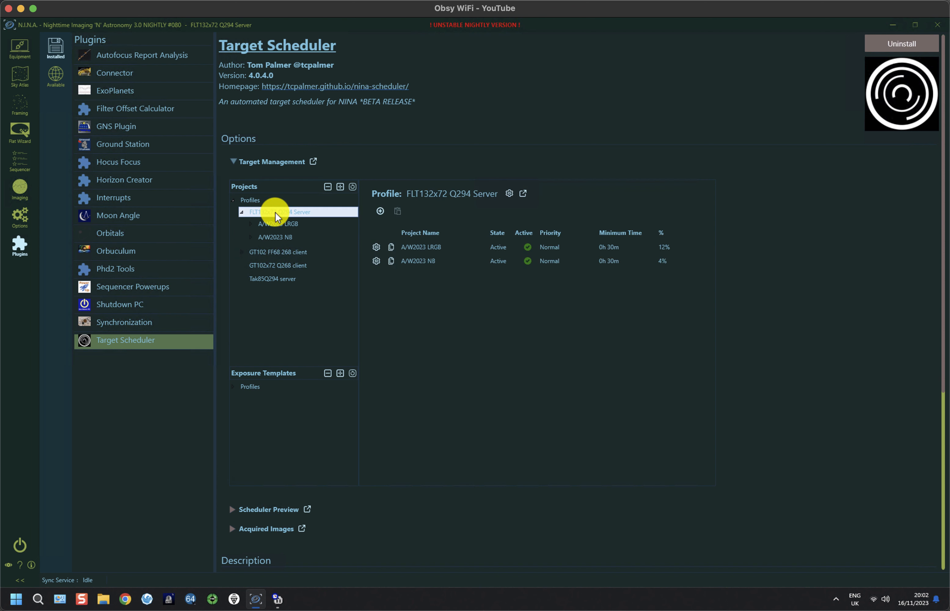
click(509, 193)
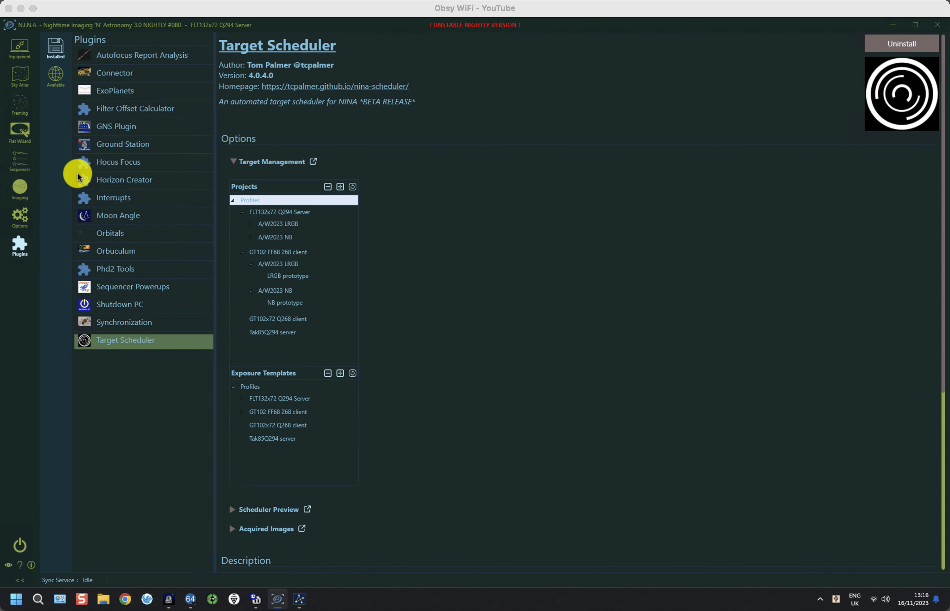
In the Sequencer, drag the (3) TS Exposure template into the empty sequence and expand it
click(21, 163)
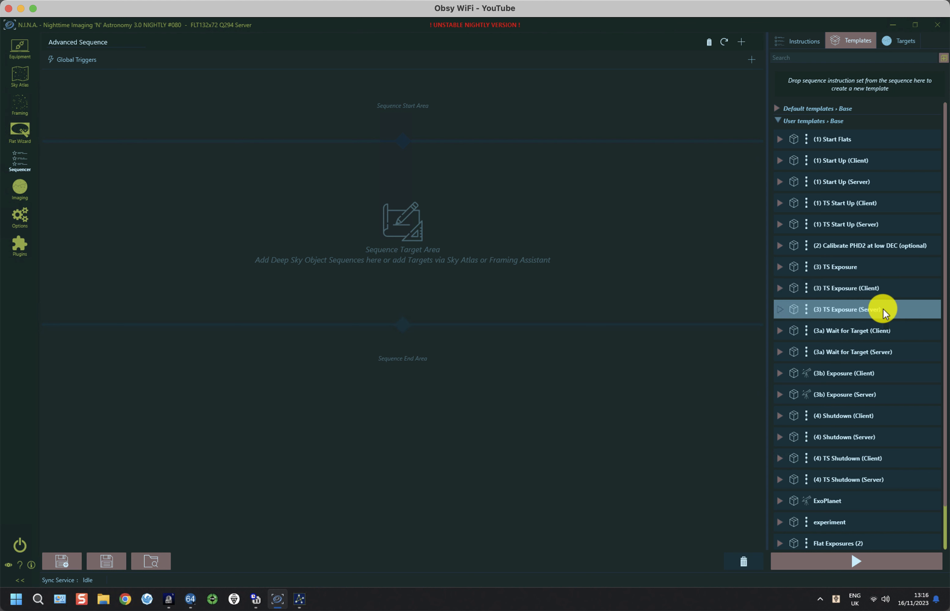
drag(883, 308, 881, 294)
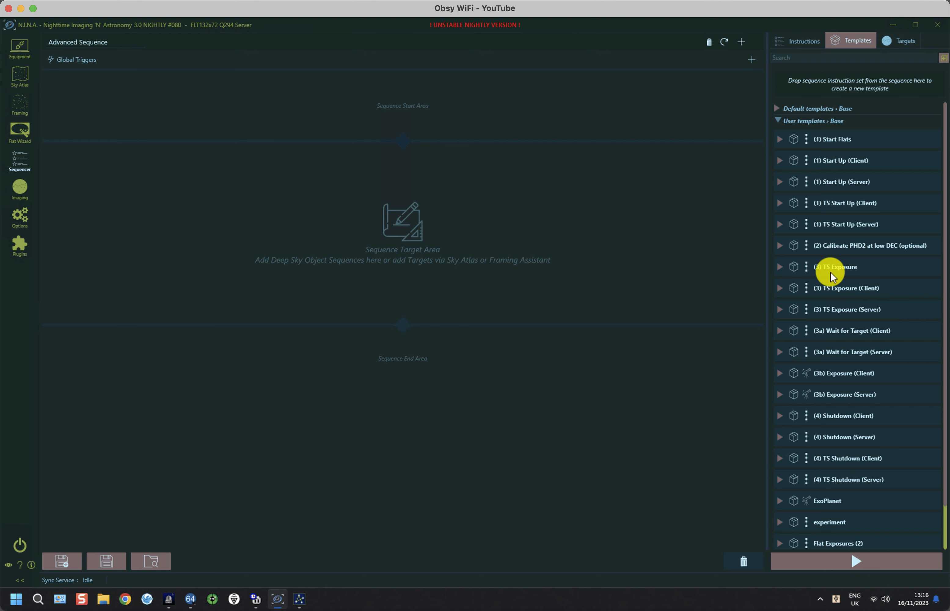
drag(830, 267, 587, 215)
click(56, 164)
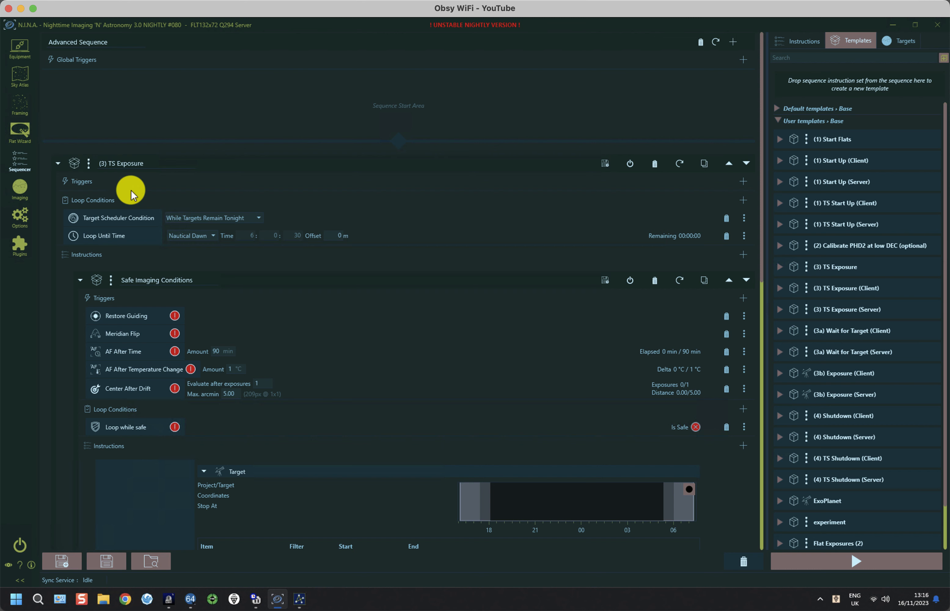
Inspect the Hibernate (until safe) steps below the Target Scheduler instruction, then collapse that block
scroll(131, 192, down, 3)
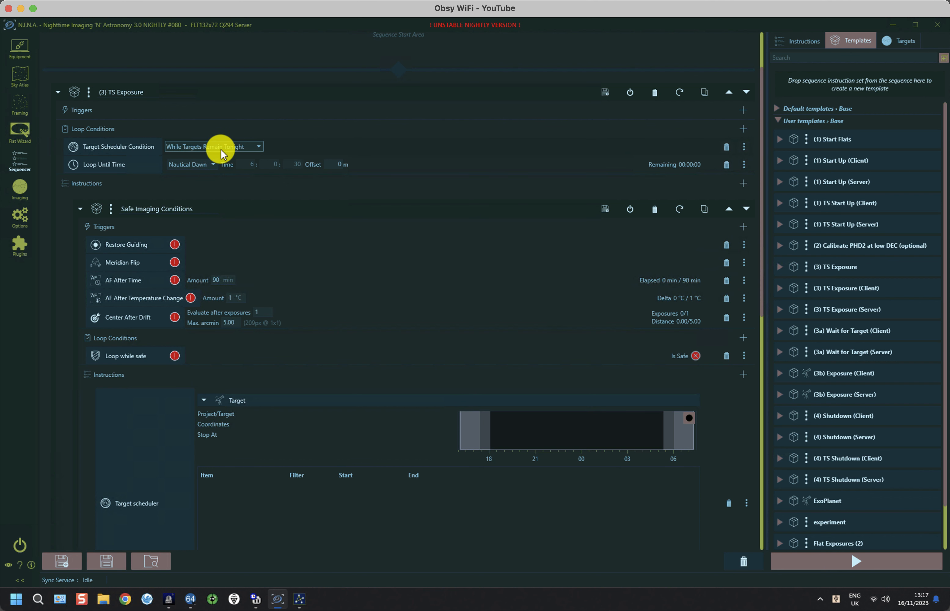
scroll(223, 151, down, 1)
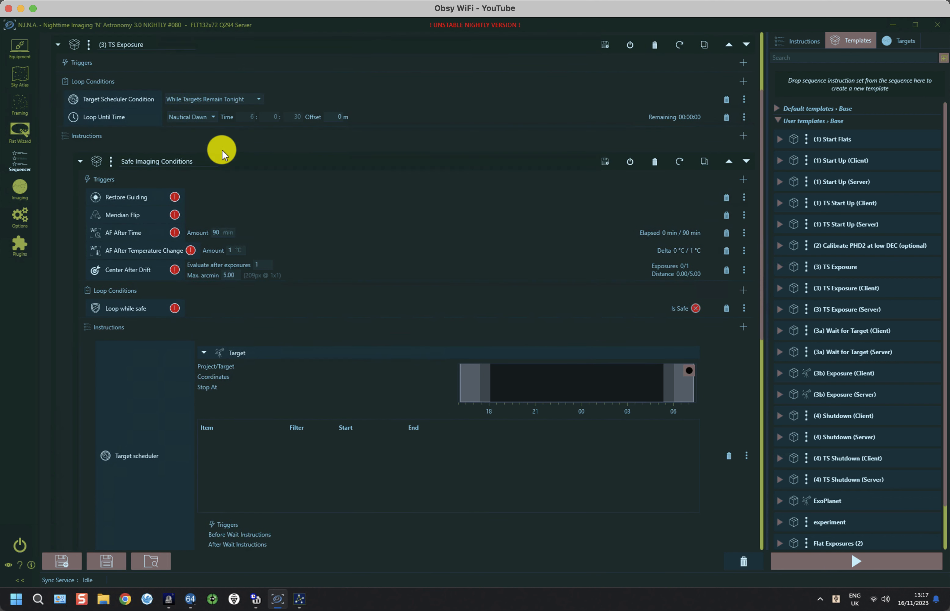
scroll(222, 151, down, 4)
scroll(222, 149, down, 3)
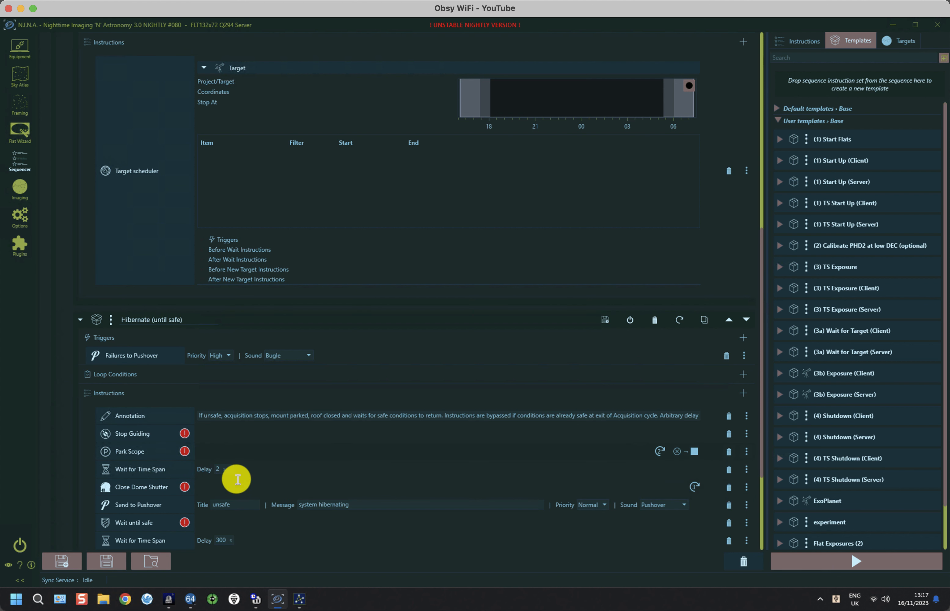
click(80, 319)
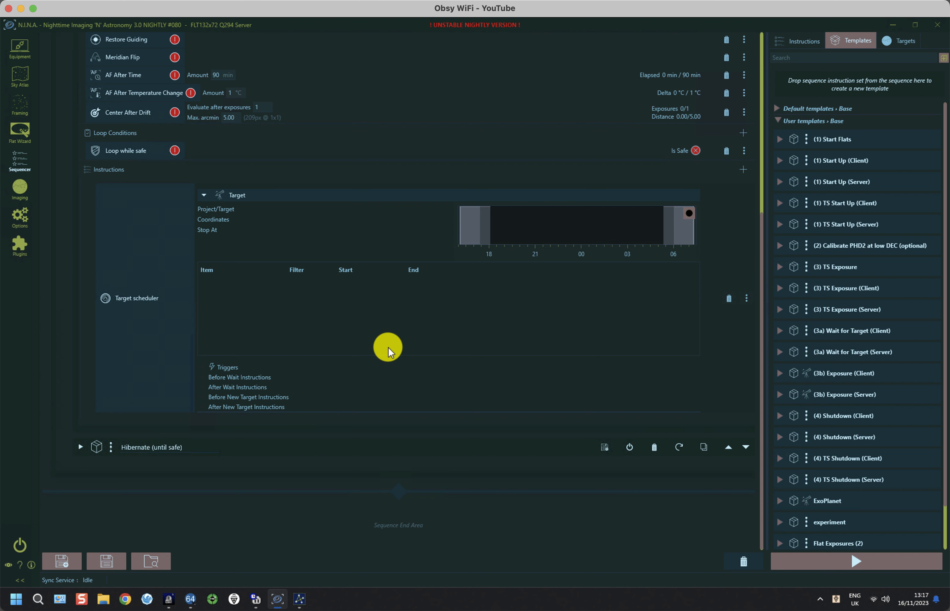
Insert a Target Scheduler Sync Wait above the Target scheduler instruction, then collapse (3) TS Exposure
click(803, 44)
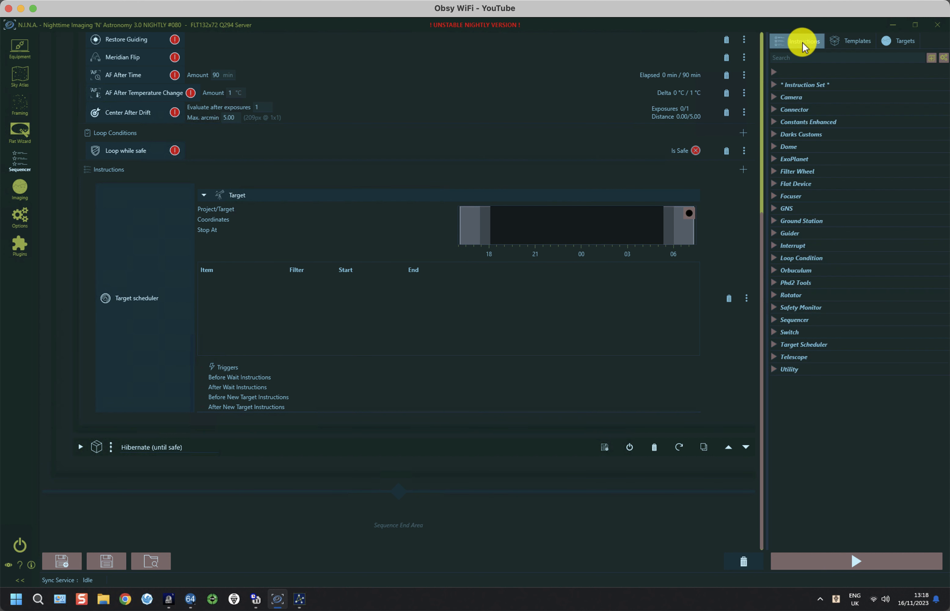
click(773, 346)
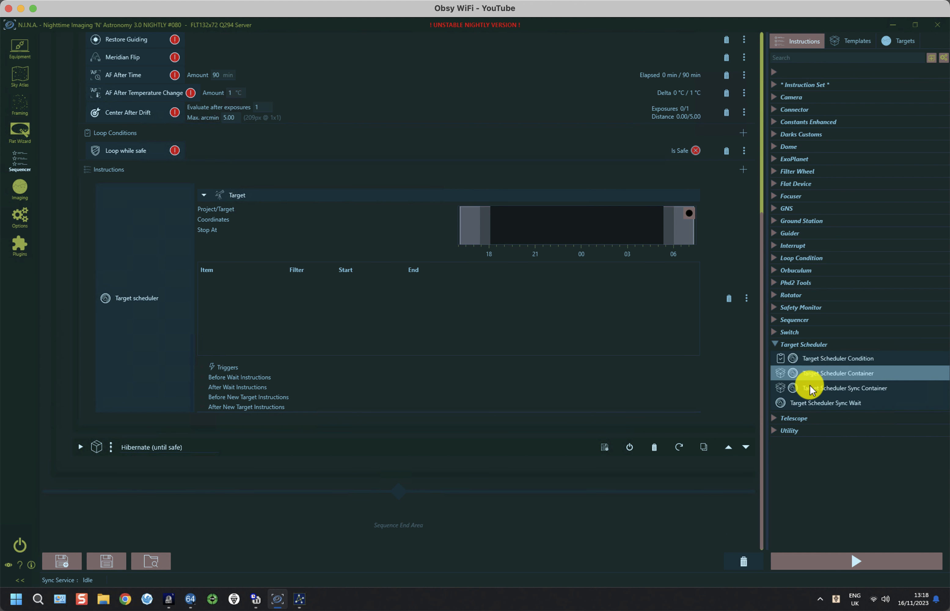
click(813, 405)
mouse_move(813, 405)
mouse_down()
mouse_move(684, 362)
mouse_move(405, 240)
mouse_move(185, 168)
mouse_move(127, 186)
mouse_up()
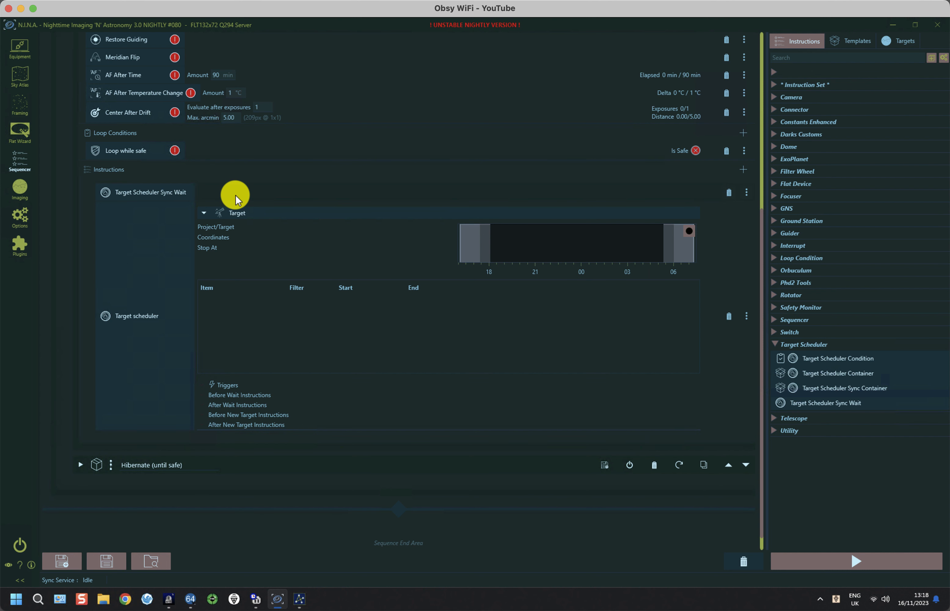
scroll(237, 198, up, 5)
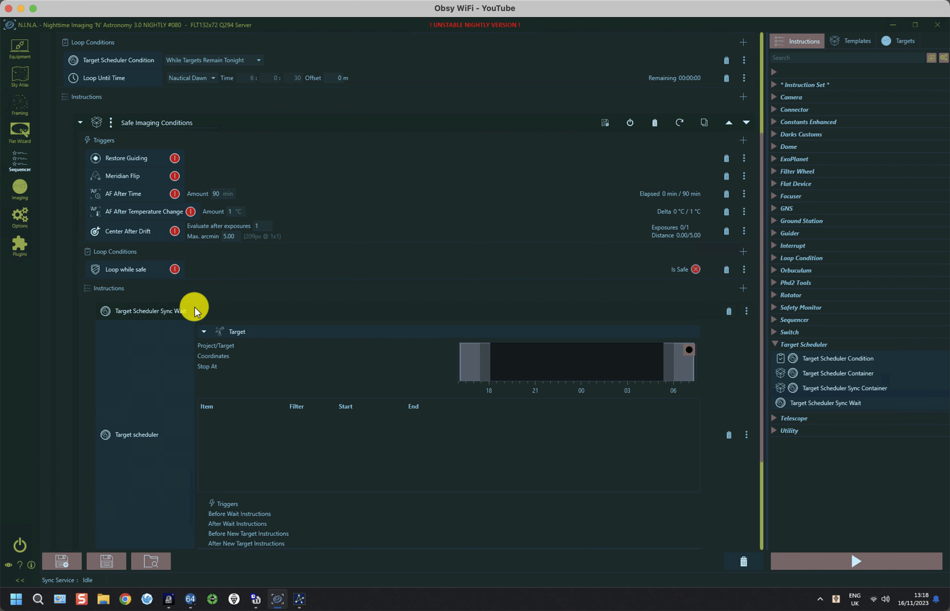
scroll(105, 95, up, 3)
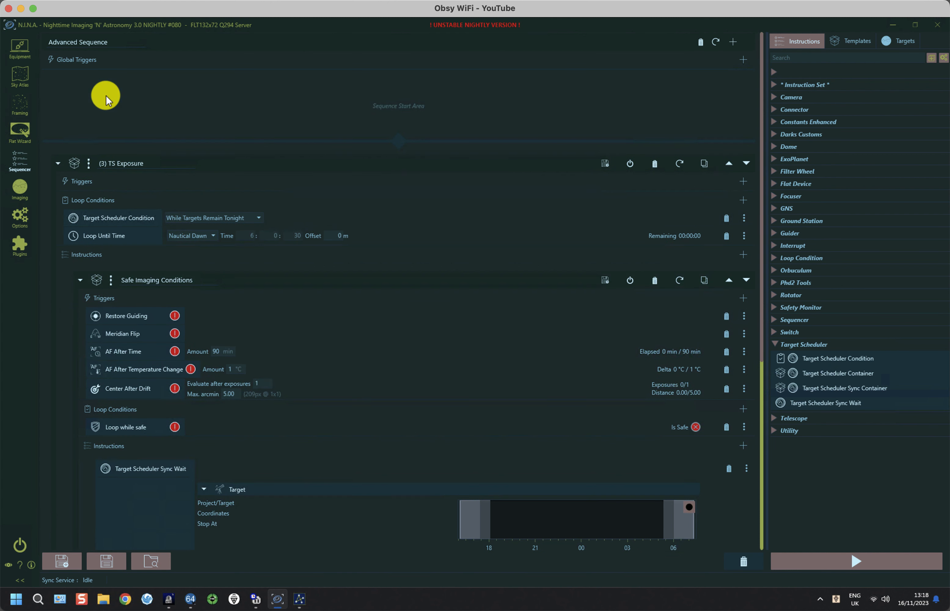
click(57, 163)
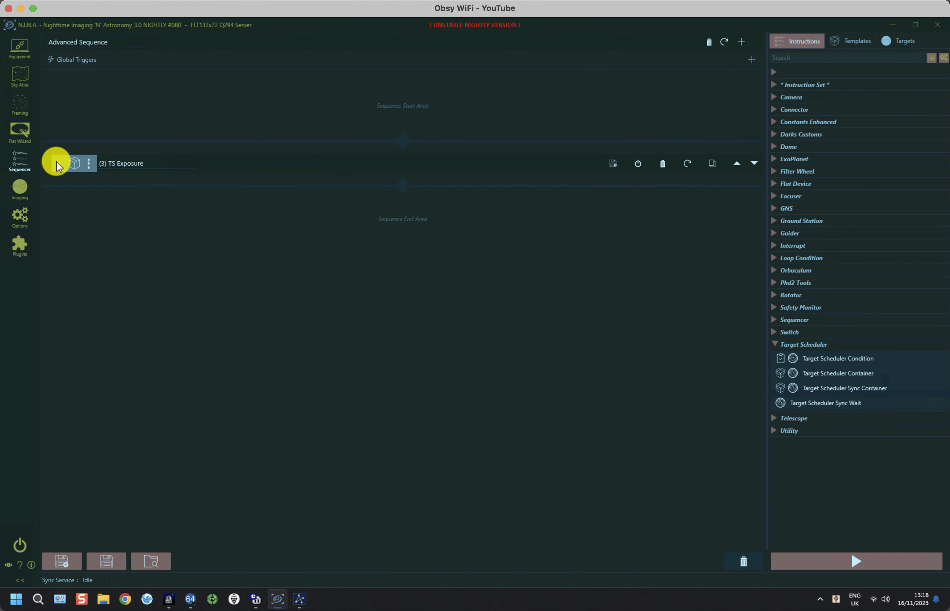
Delete (3) TS Exposure and add the (1) TS Start Up (Server) template, expanded
click(663, 163)
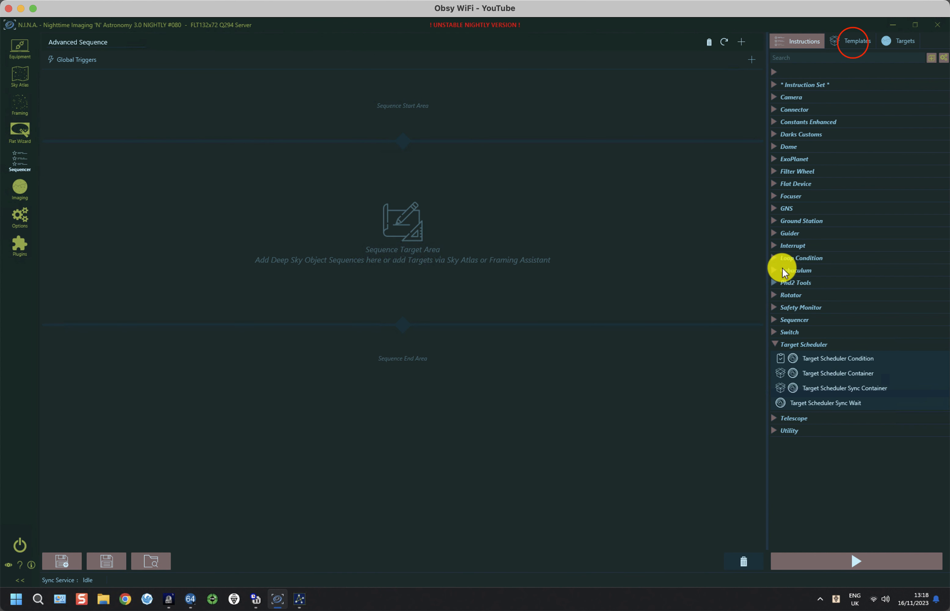
click(854, 41)
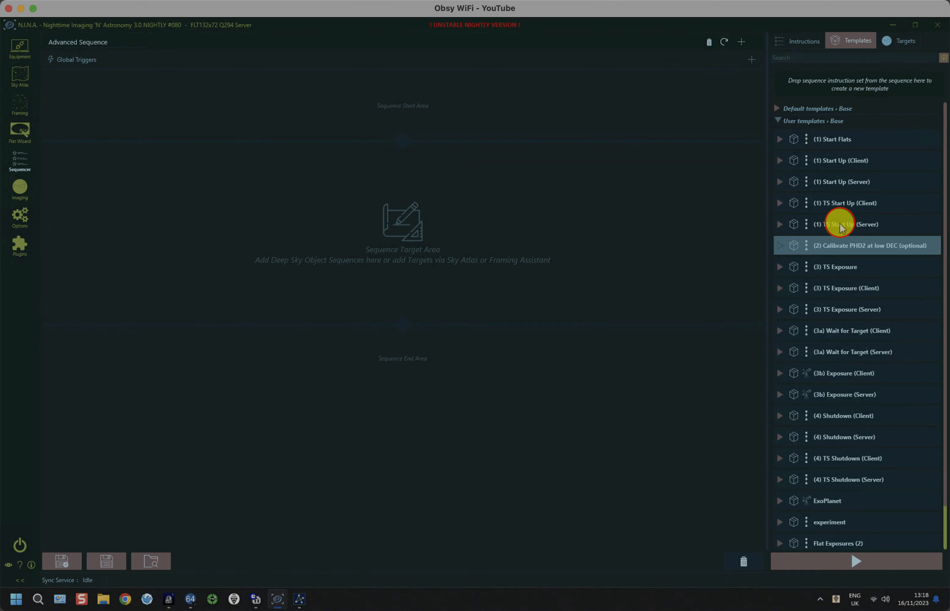
drag(840, 224, 335, 110)
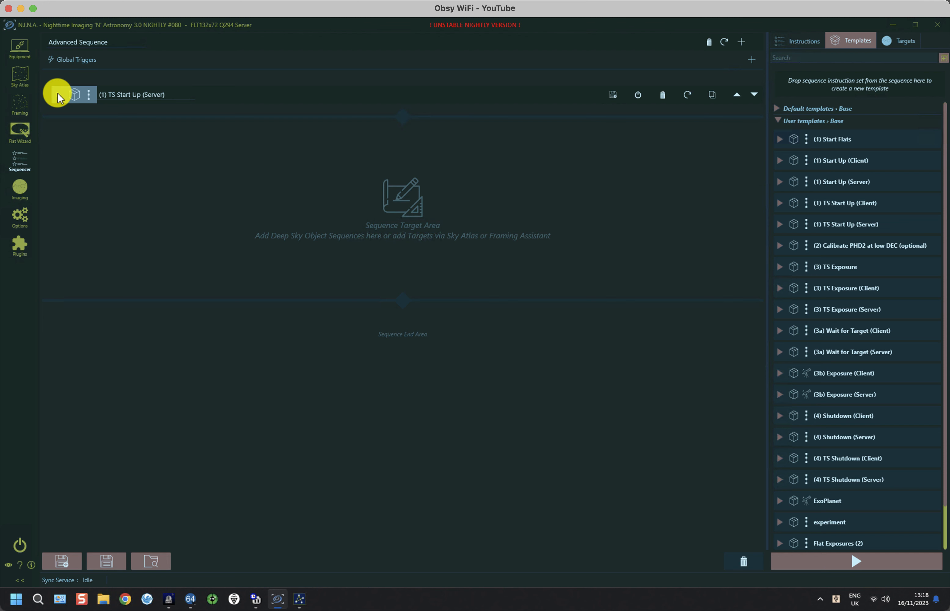
click(58, 93)
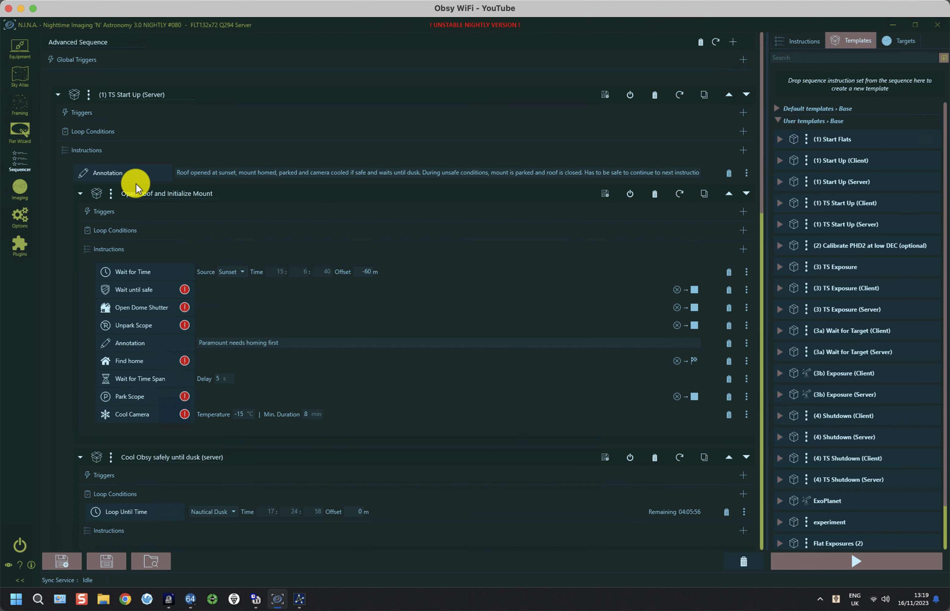
Review the start-up steps: roof opening, mount initialization and camera cooling
scroll(135, 184, down, 1)
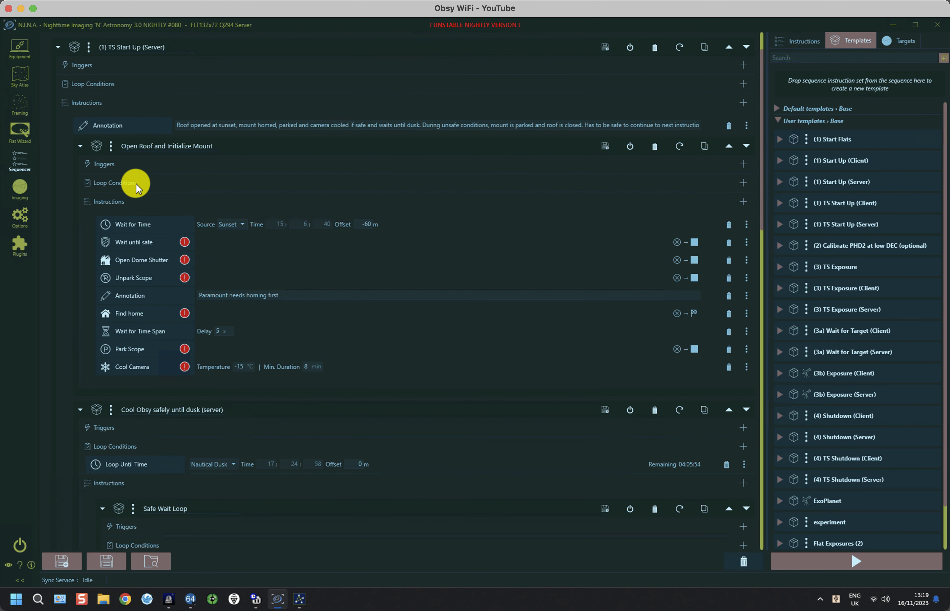
scroll(136, 183, down, 4)
scroll(136, 183, down, 3)
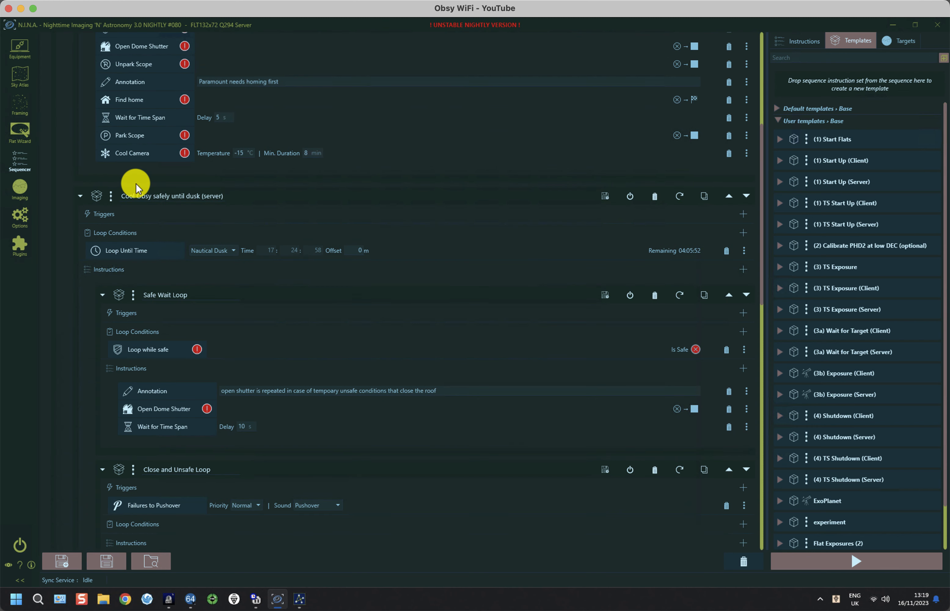
scroll(136, 183, down, 6)
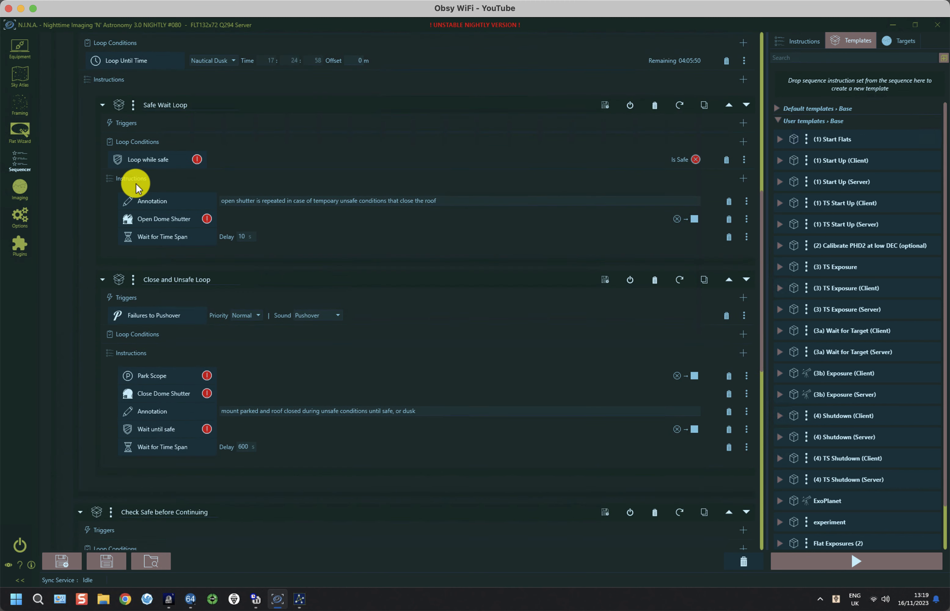
scroll(136, 183, down, 3)
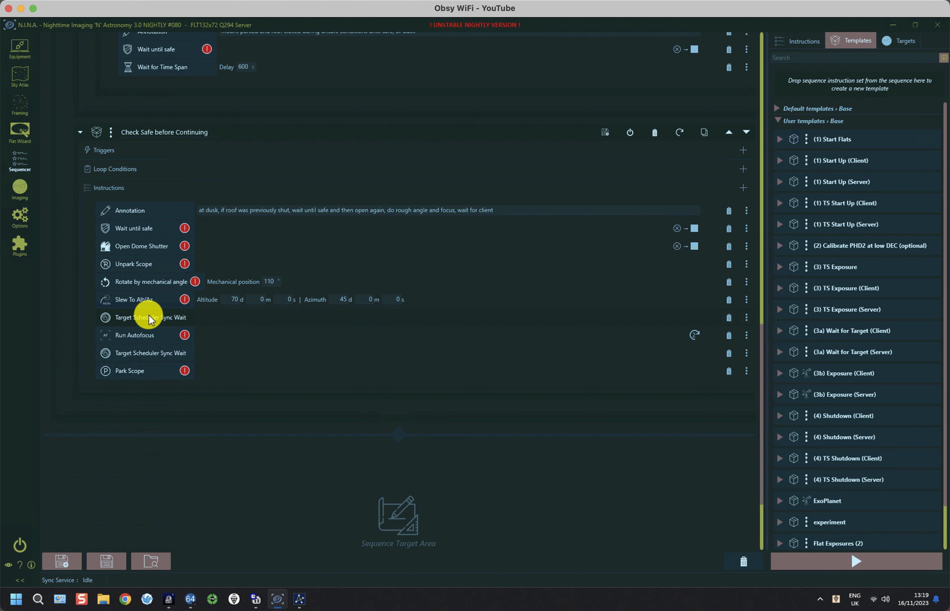
scroll(149, 315, up, 3)
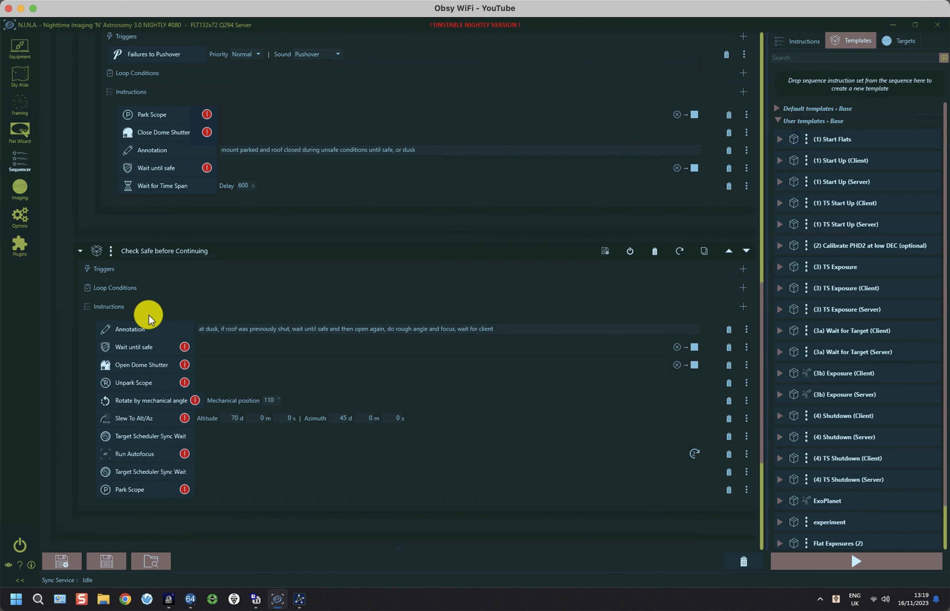
scroll(160, 311, up, 15)
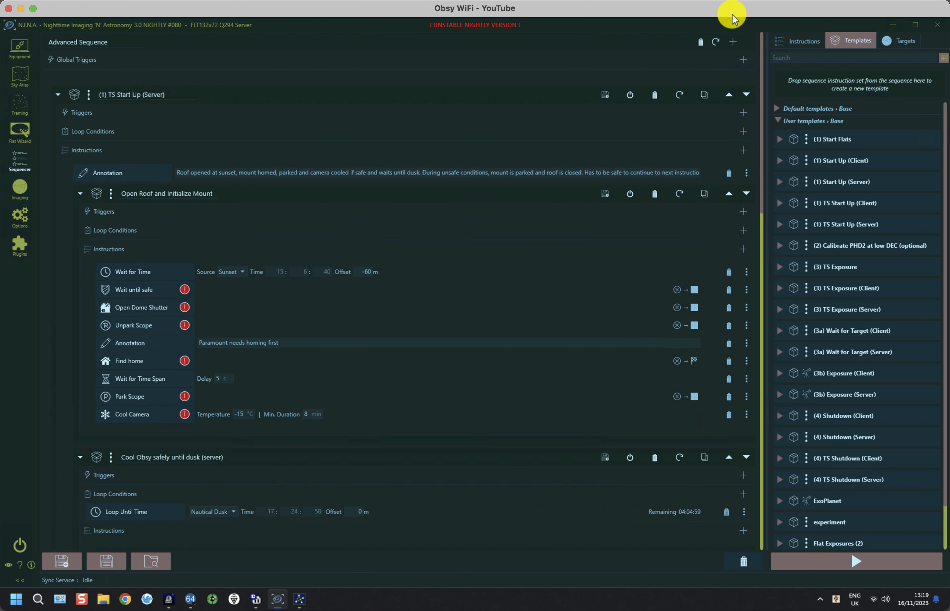
Delete the start-up set and load SchedulerServer.json, discarding unsaved changes
click(655, 94)
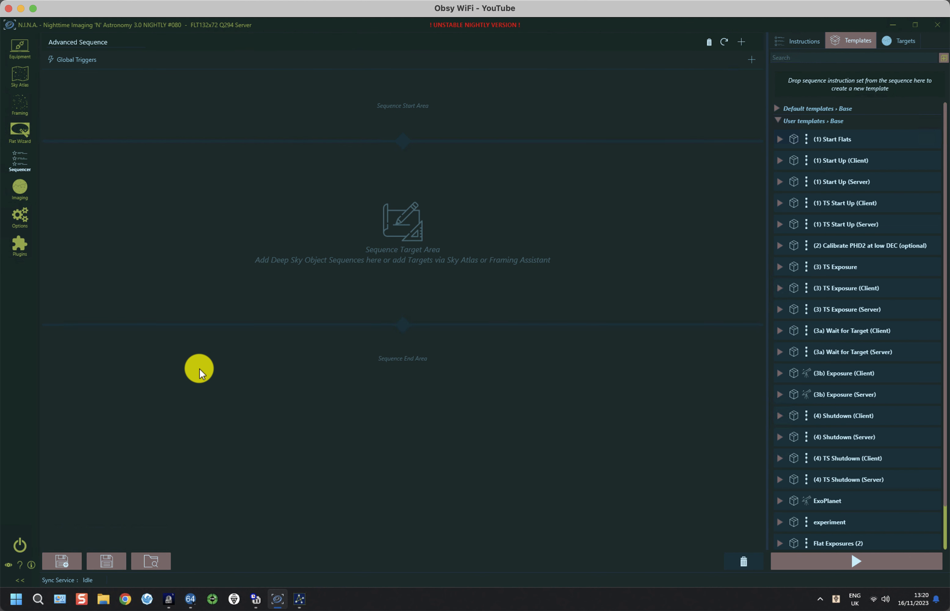
click(148, 562)
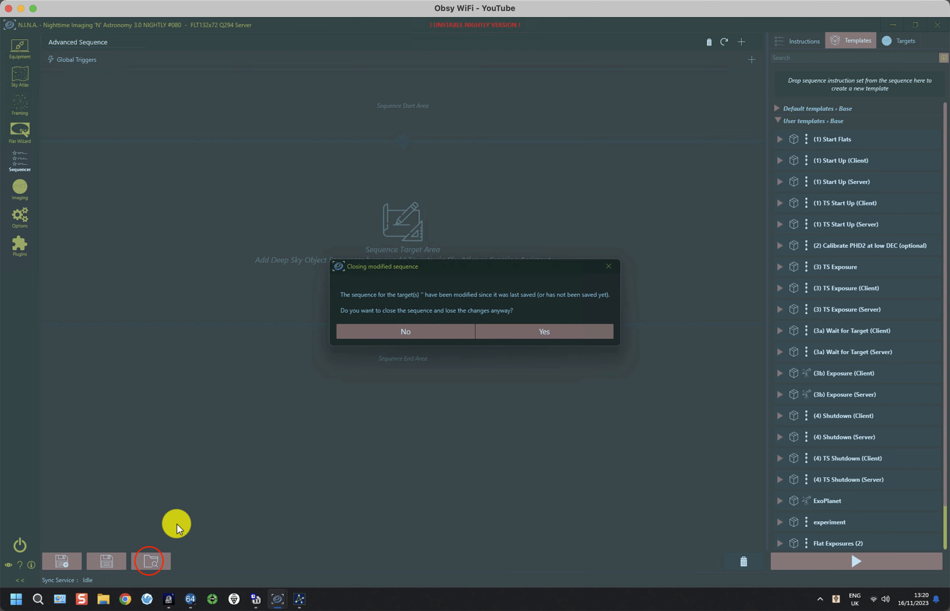
click(518, 328)
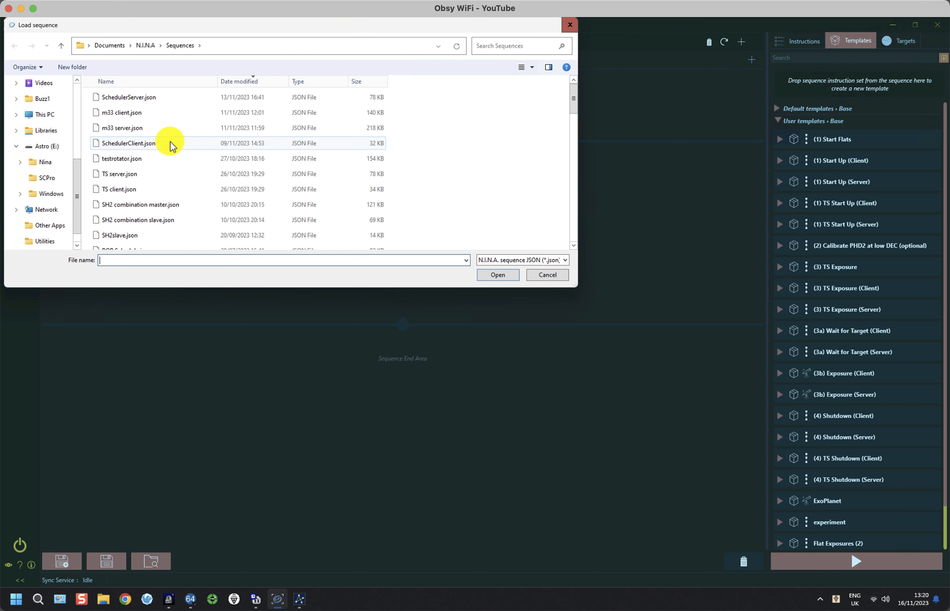
click(136, 100)
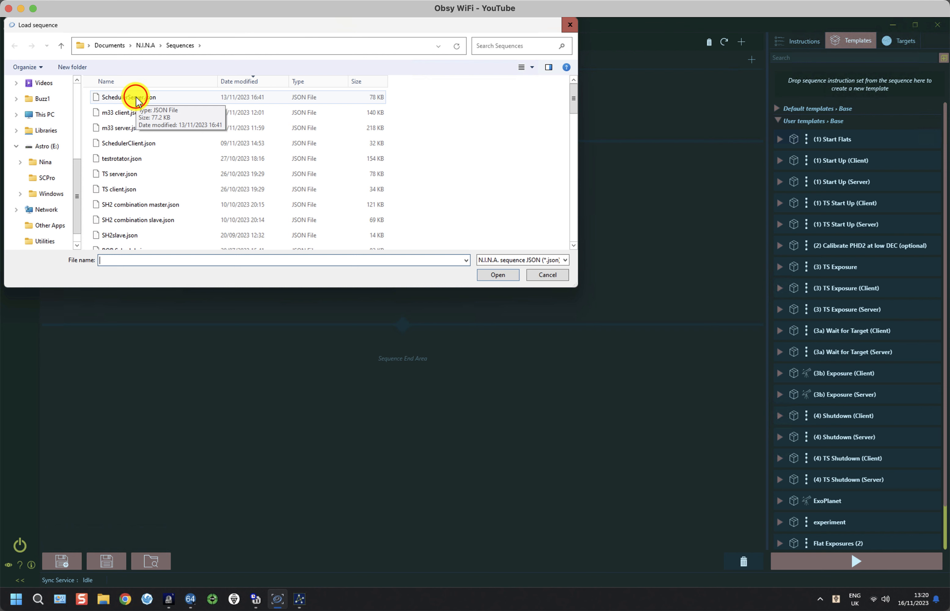
click(498, 275)
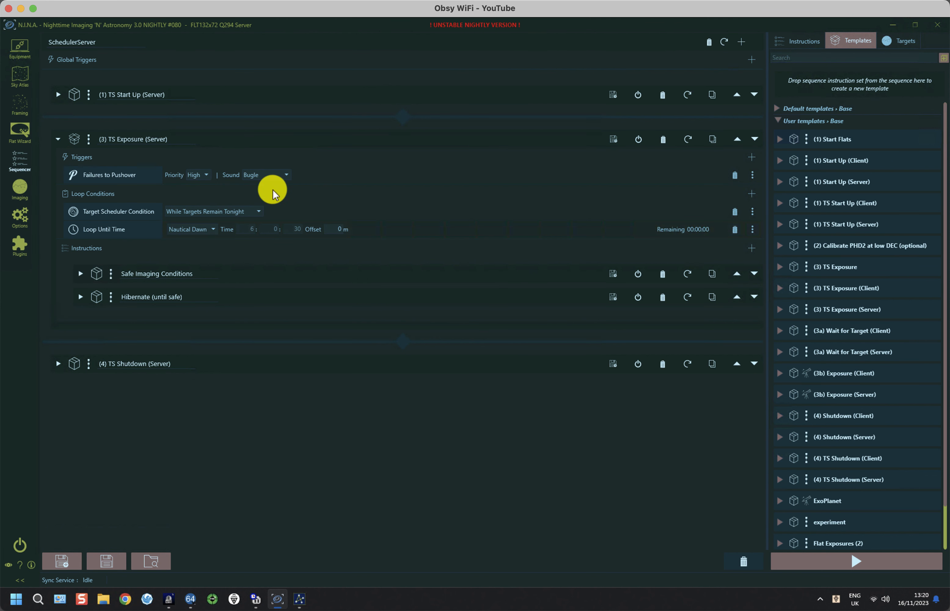
Re-expand (3) TS Exposure (Server), inspect its Safe Imaging Conditions, then minimise the N.I.N.A. window
click(57, 139)
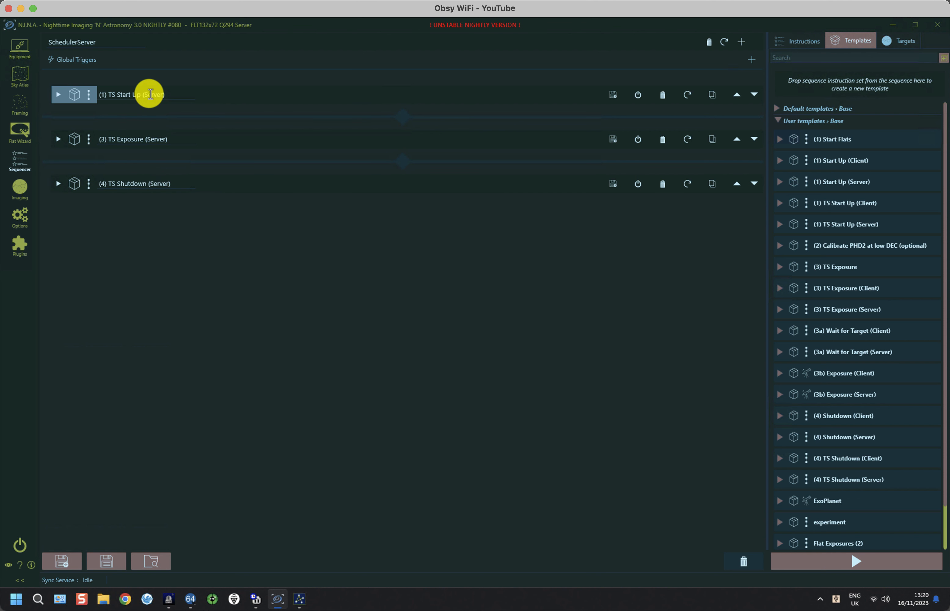
click(57, 139)
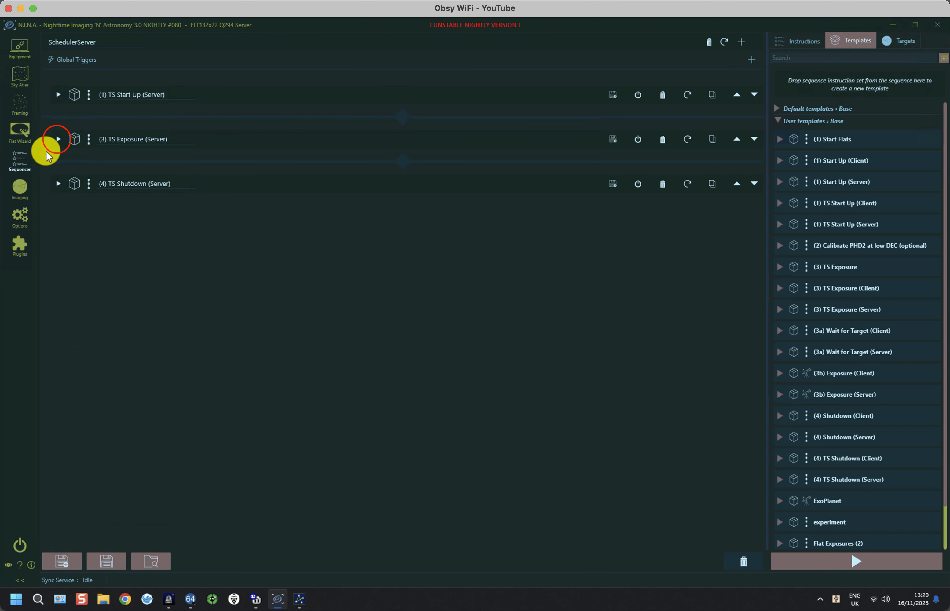
click(57, 139)
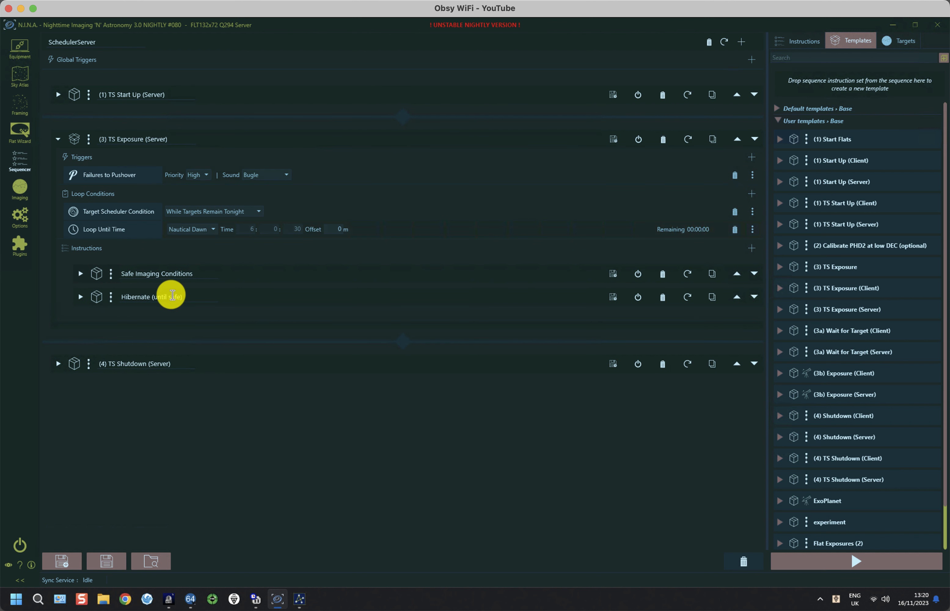
click(81, 273)
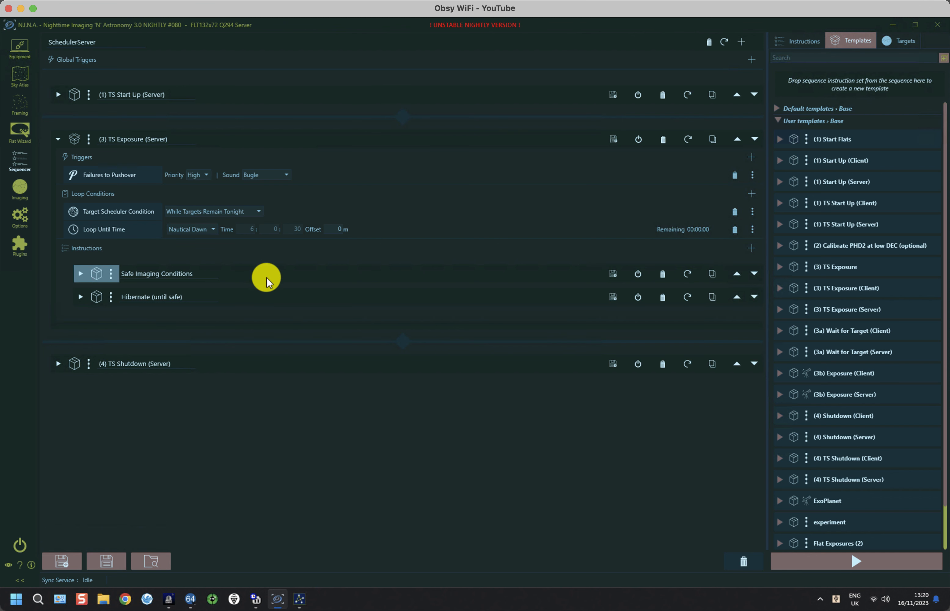
scroll(267, 277, down, 3)
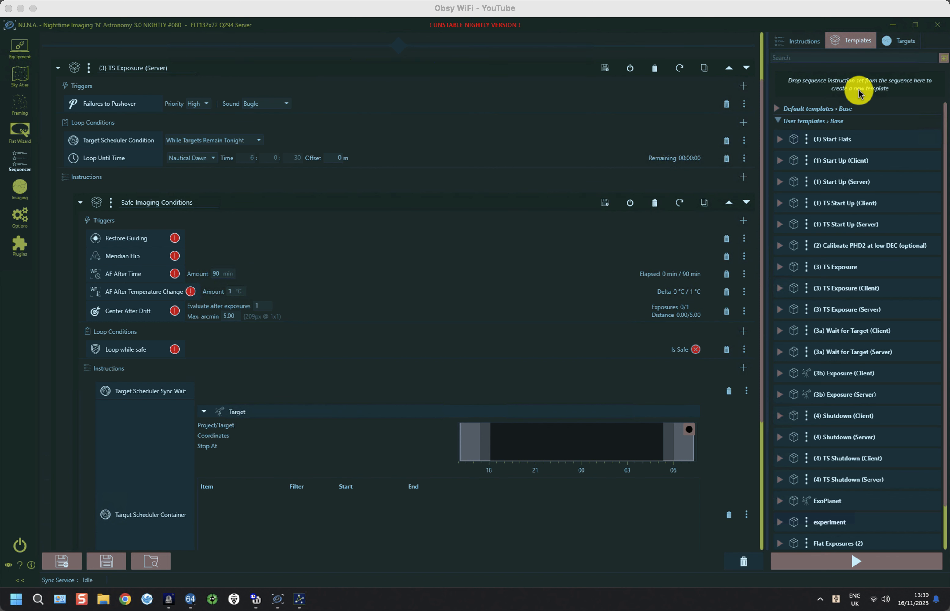
click(892, 27)
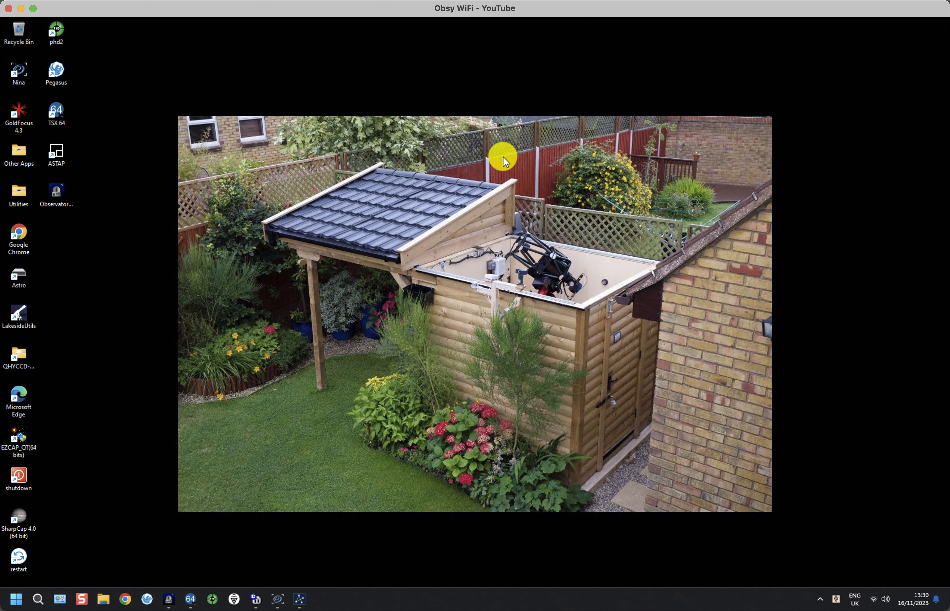
Launch another N.I.N.A. instance from the taskbar jump list using the 'GT102 FF68 268 client' profile
right_click(276, 601)
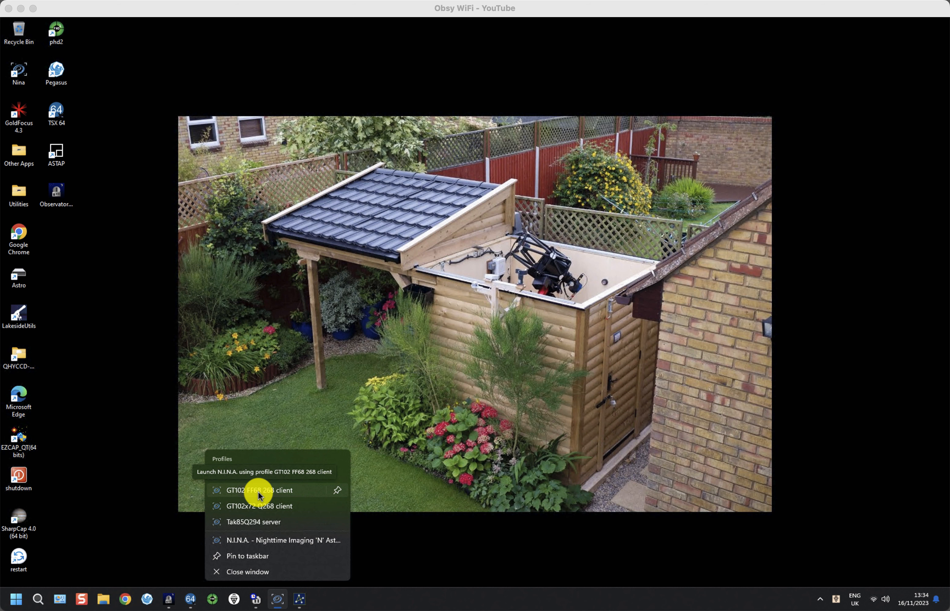
click(259, 492)
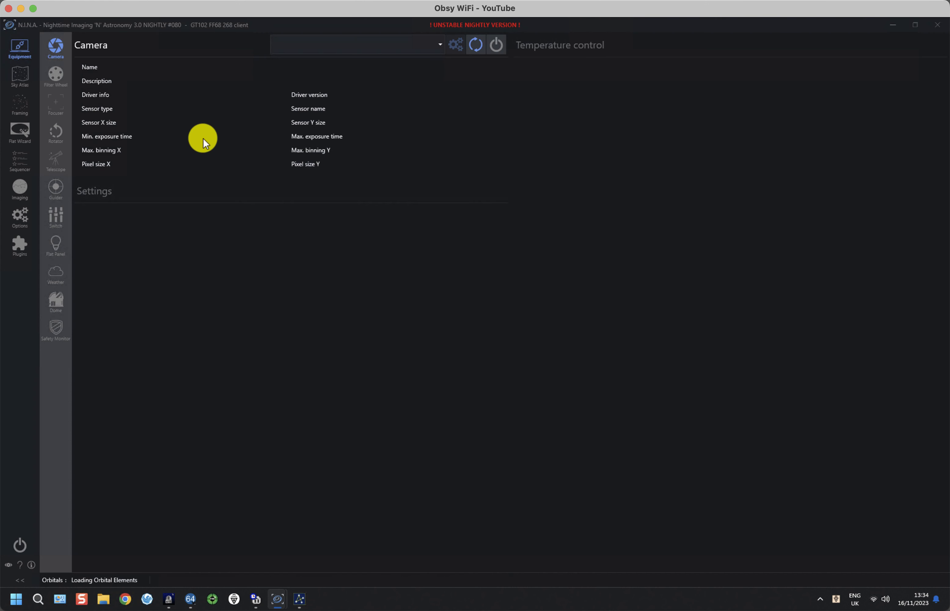
Add the '(1) TS Start Up (Client)' template to the empty Advanced Sequence
click(22, 156)
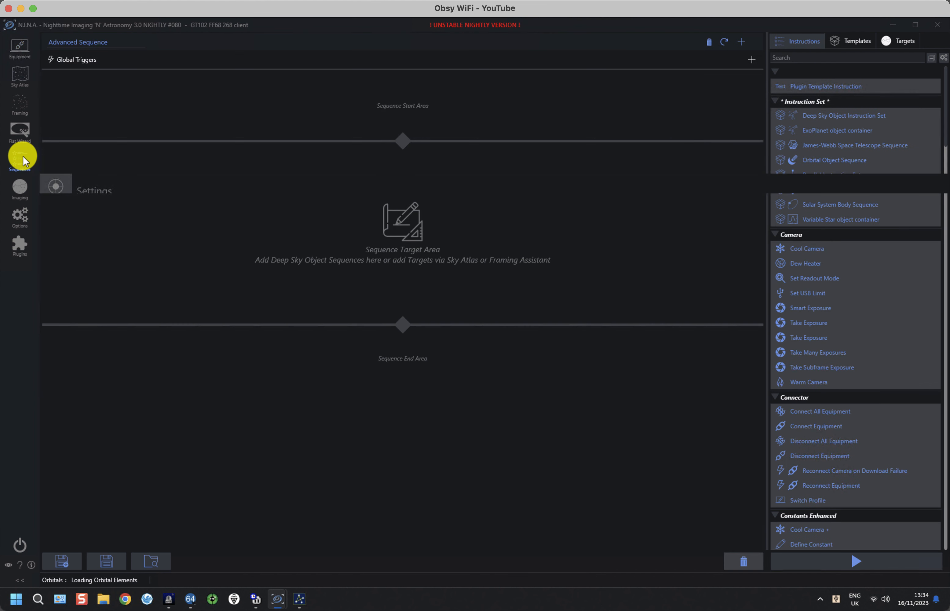
click(854, 40)
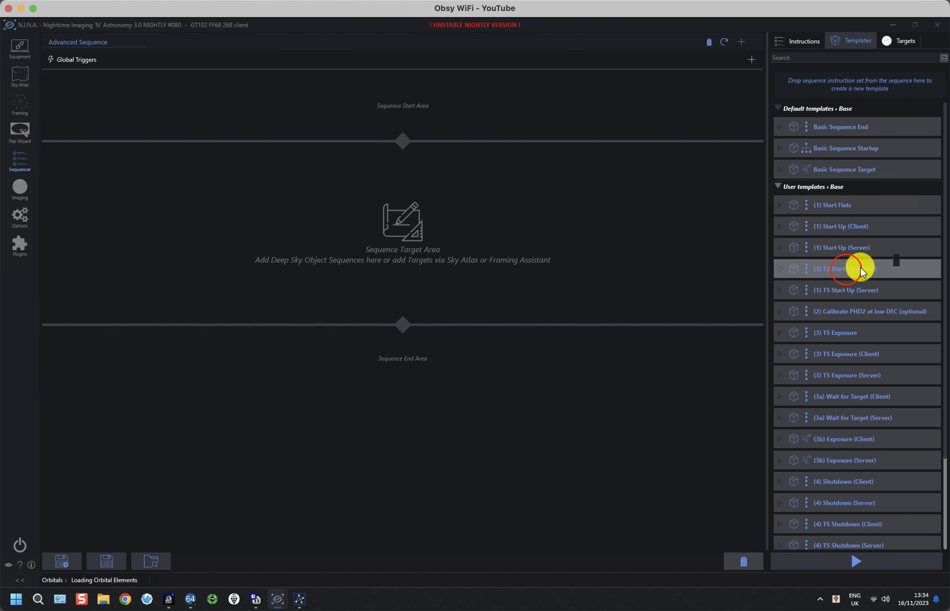
mouse_move(847, 270)
mouse_down()
mouse_move(589, 105)
mouse_move(510, 100)
mouse_up()
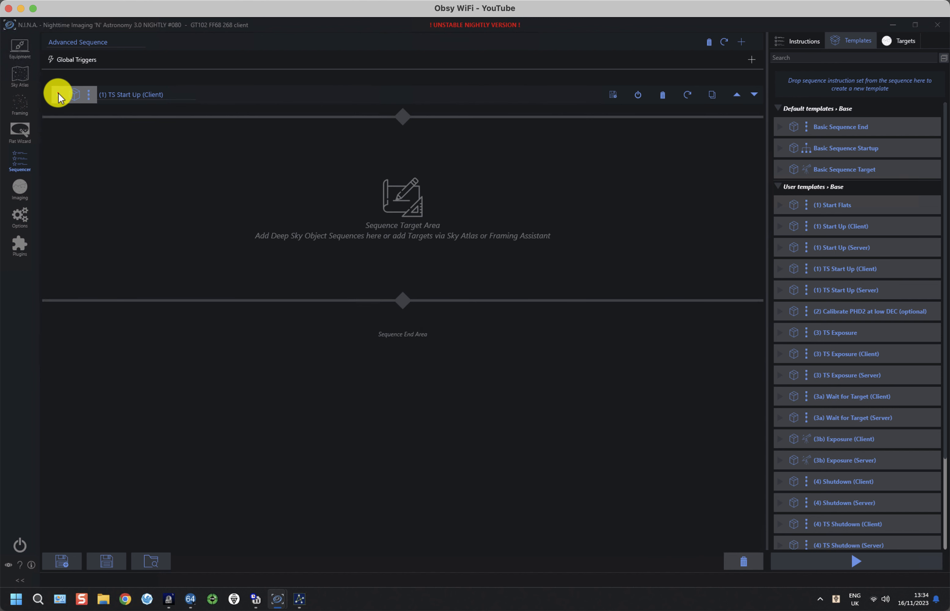
Expand the TS Start Up (Client) container, scroll through its instructions, then collapse it
click(56, 95)
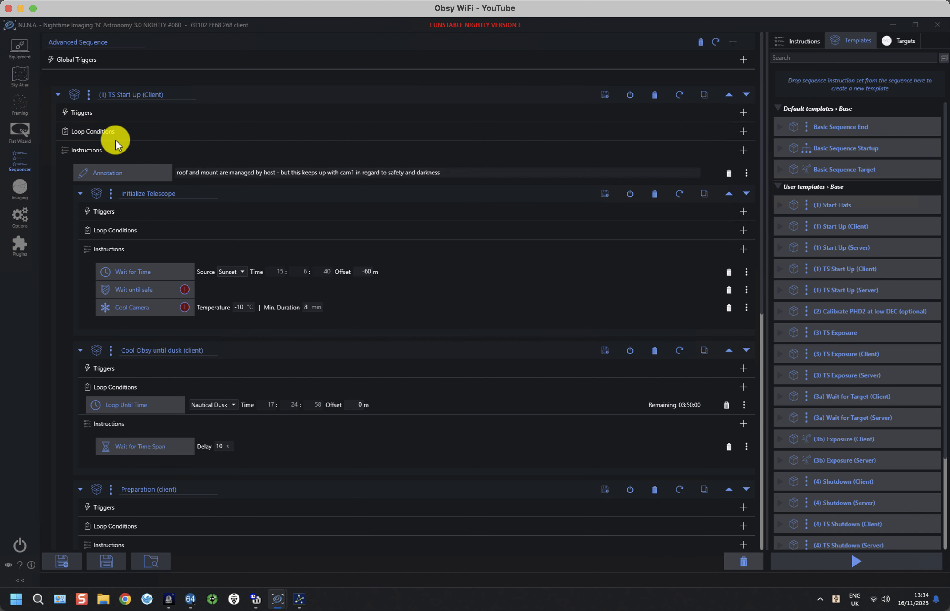
scroll(192, 214, down, 3)
scroll(192, 214, down, 4)
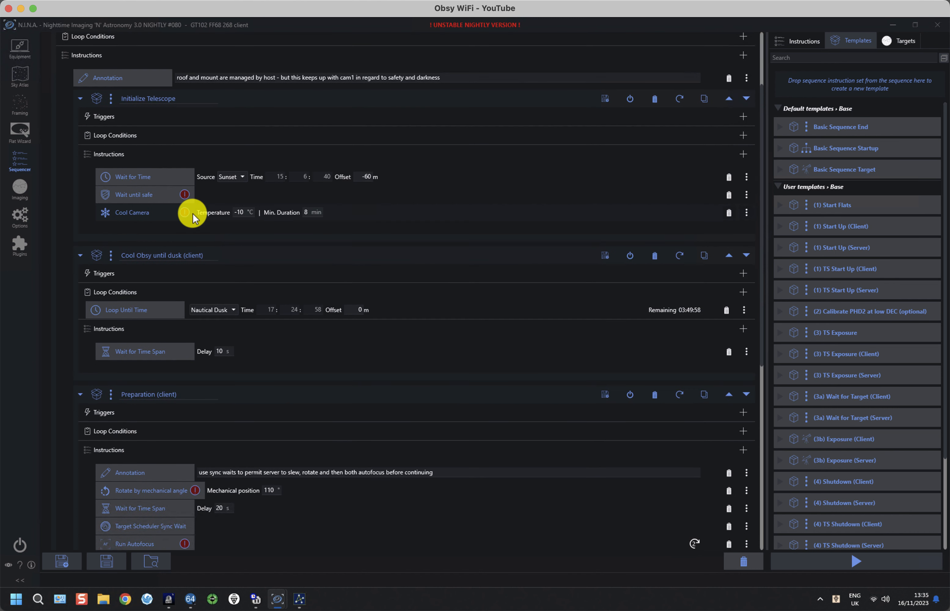
scroll(193, 213, down, 3)
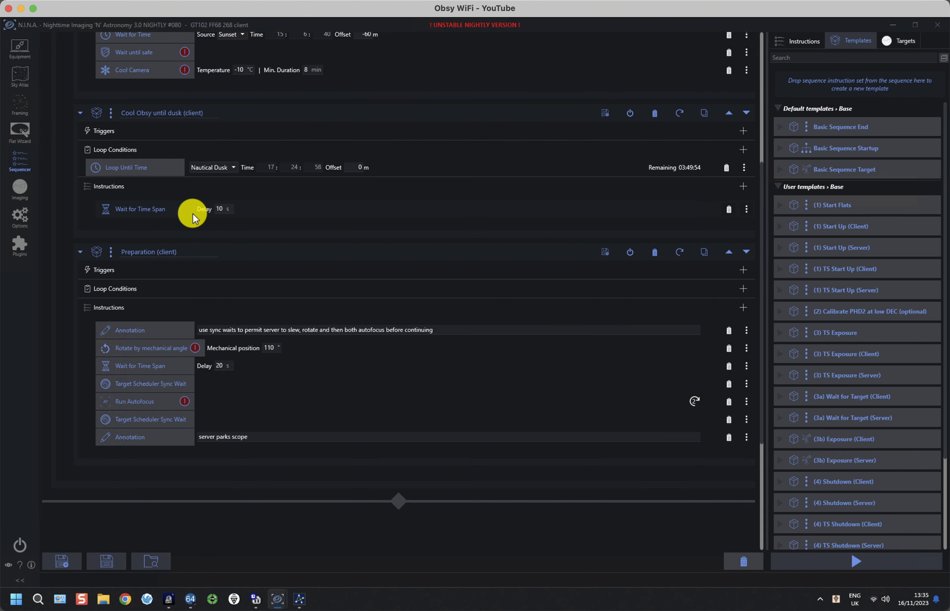
scroll(193, 213, down, 2)
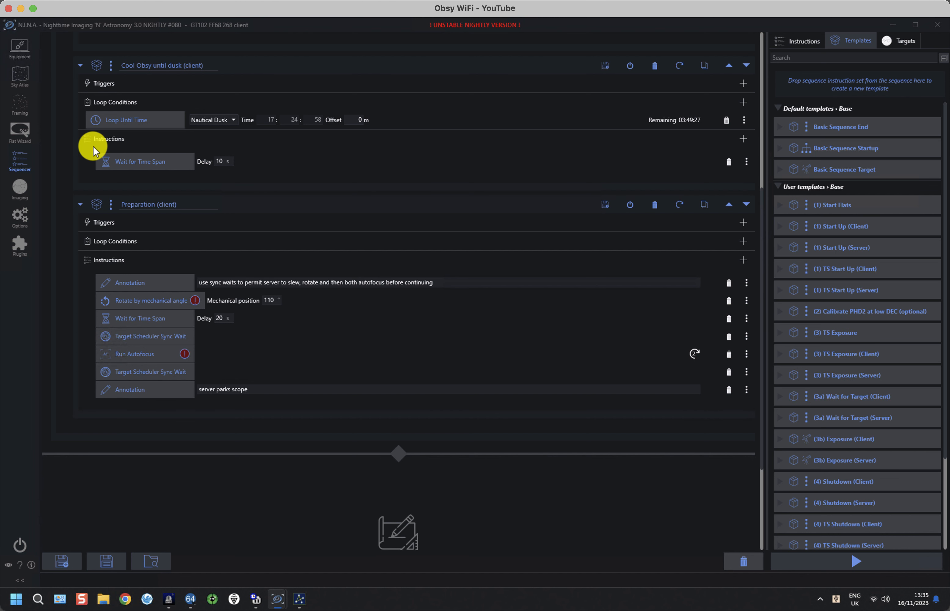
scroll(208, 242, up, 2)
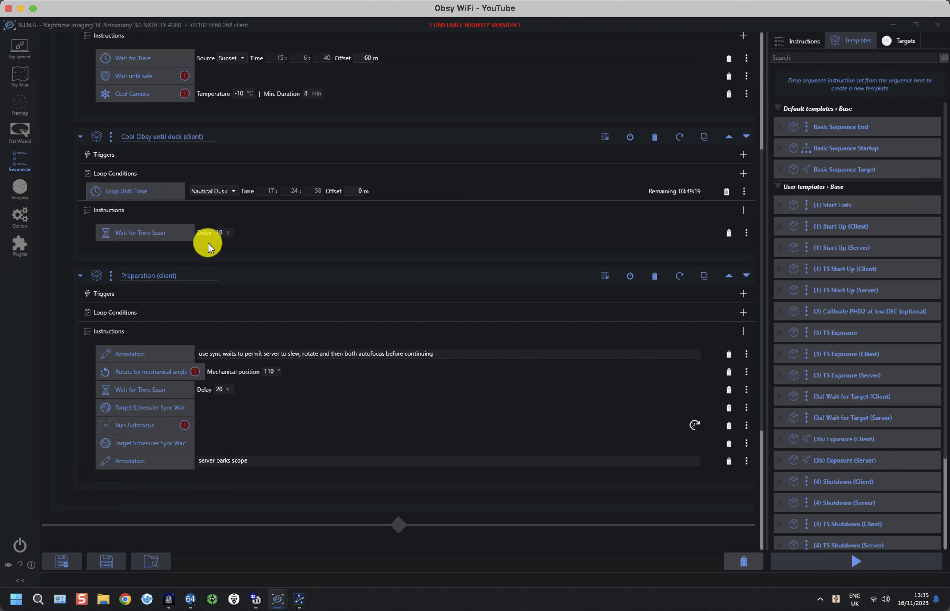
scroll(208, 242, up, 2)
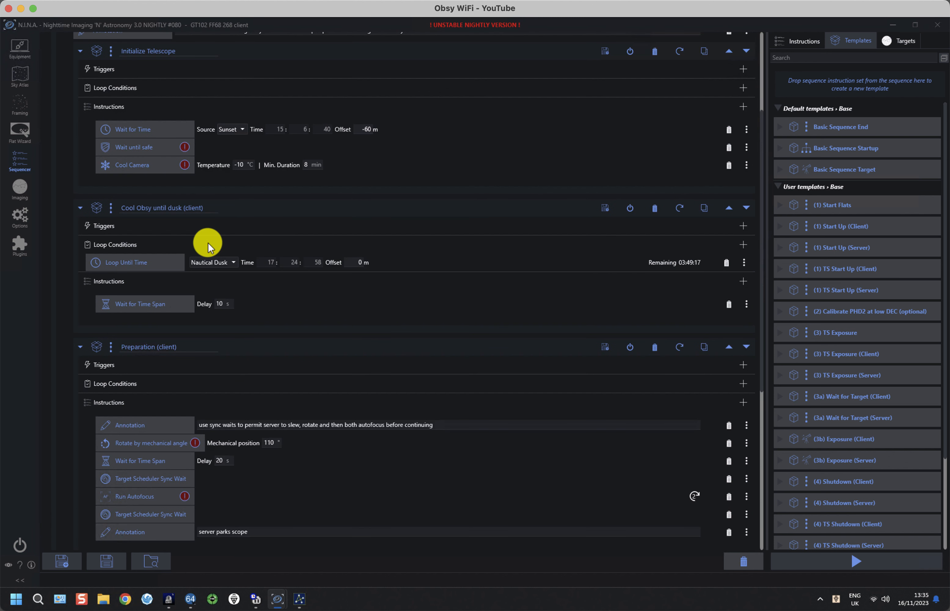
scroll(208, 242, up, 2)
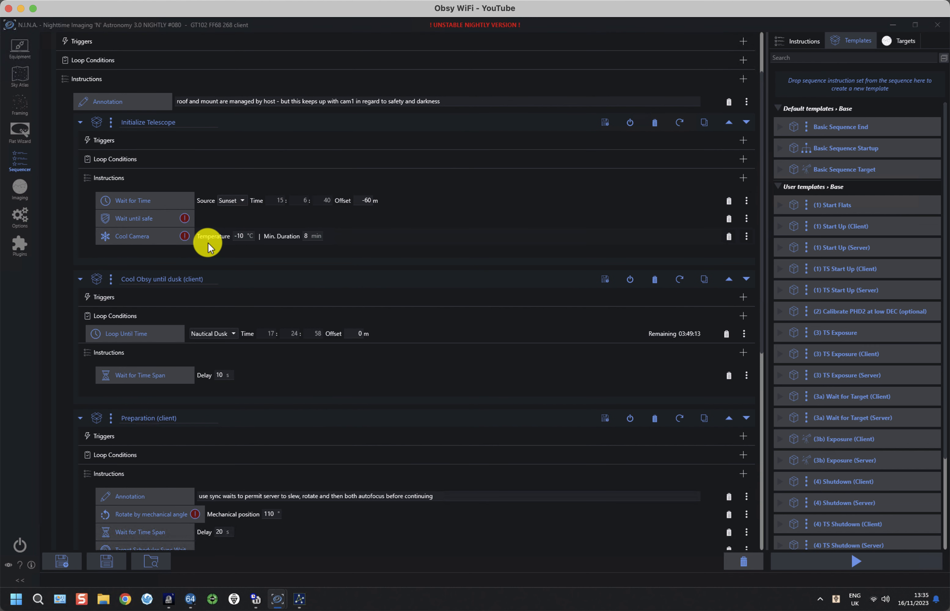
scroll(209, 242, up, 2)
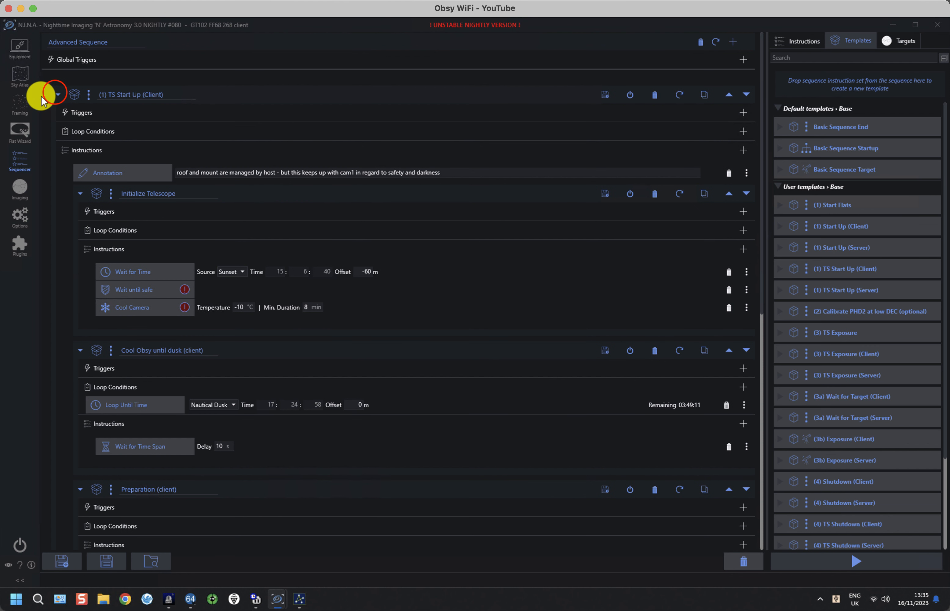
click(56, 96)
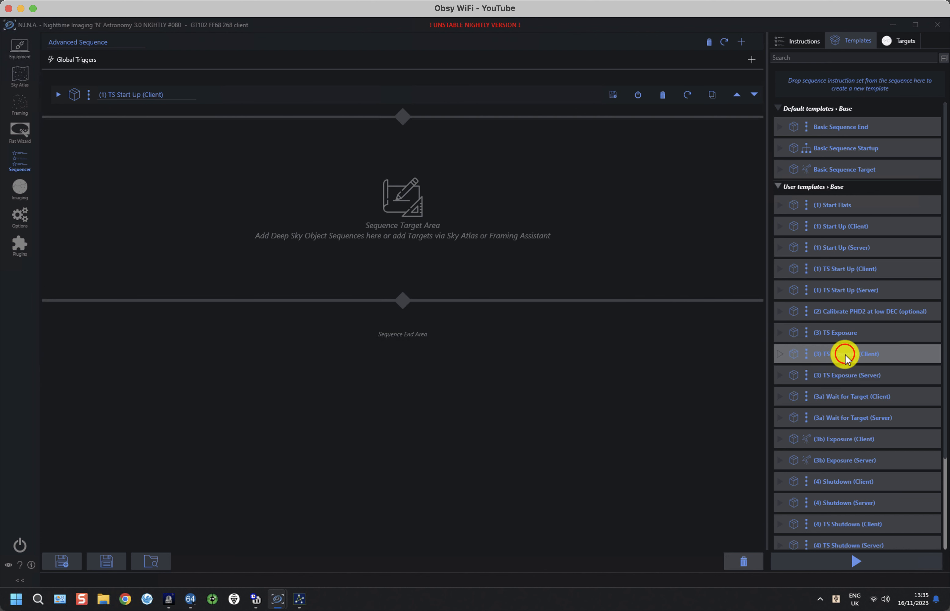
Add the '(3) TS Exposure (Client)' template below TS Start Up and expand it
drag(840, 354, 419, 235)
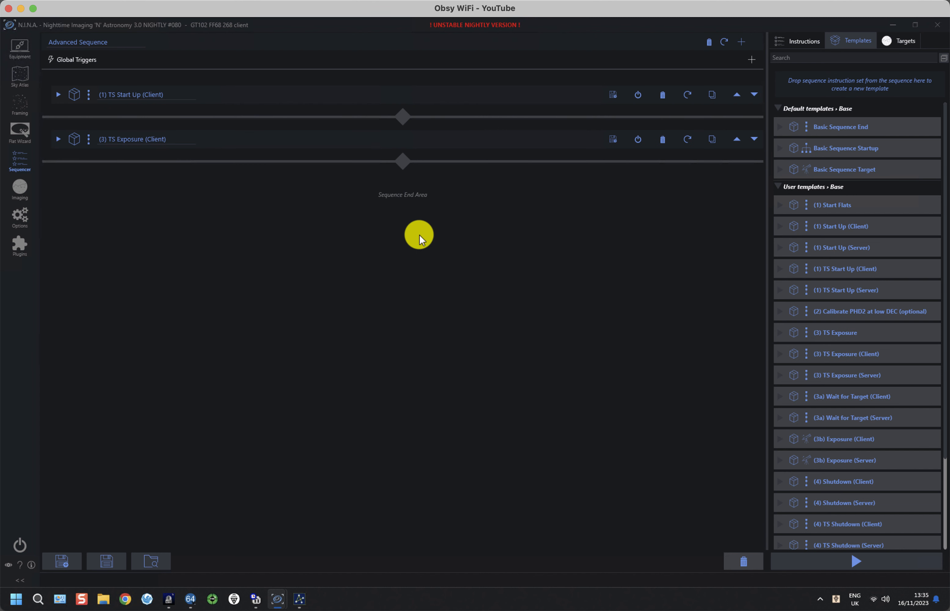
click(57, 138)
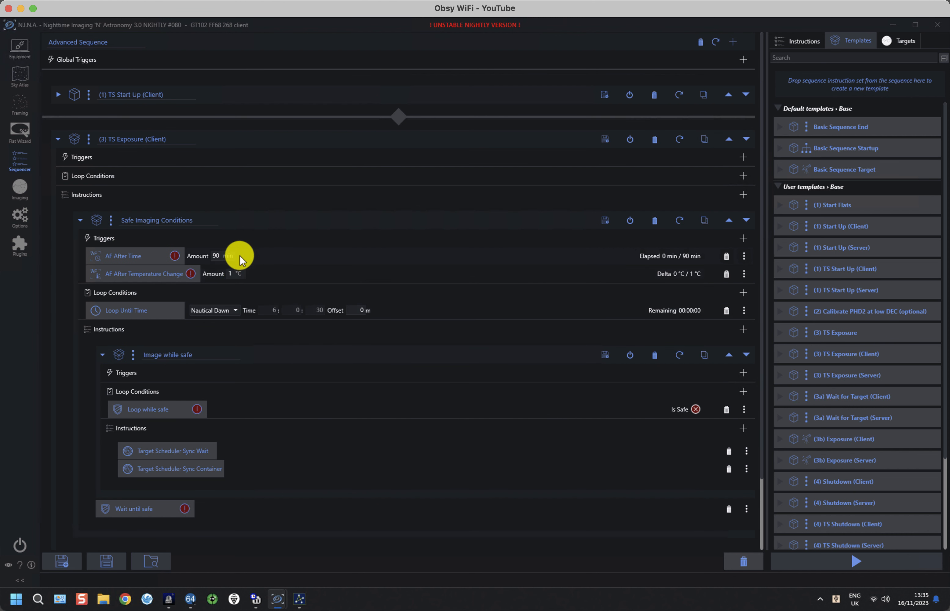
scroll(239, 255, down, 1)
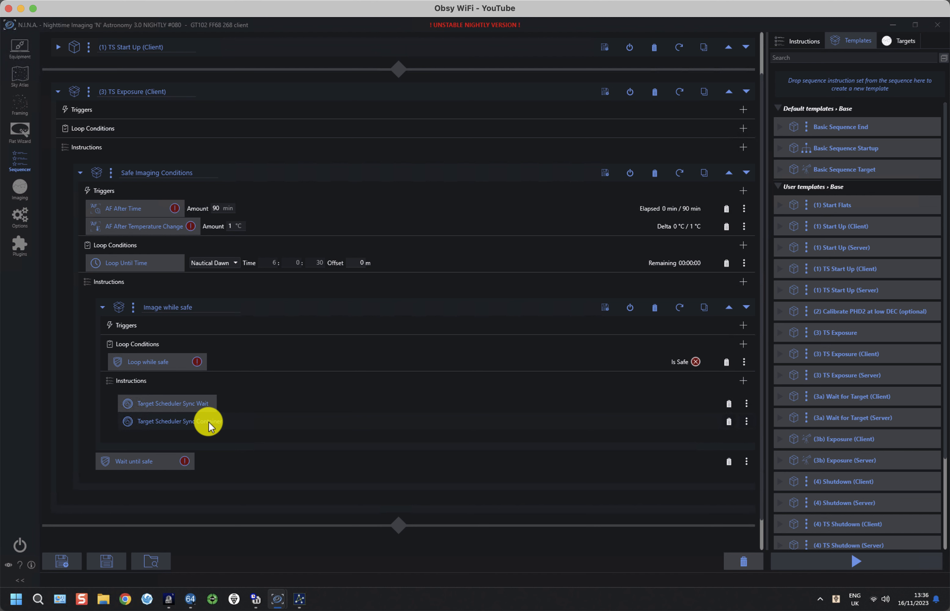
Collapse and re-expand the nested 'Image while safe' container
click(102, 308)
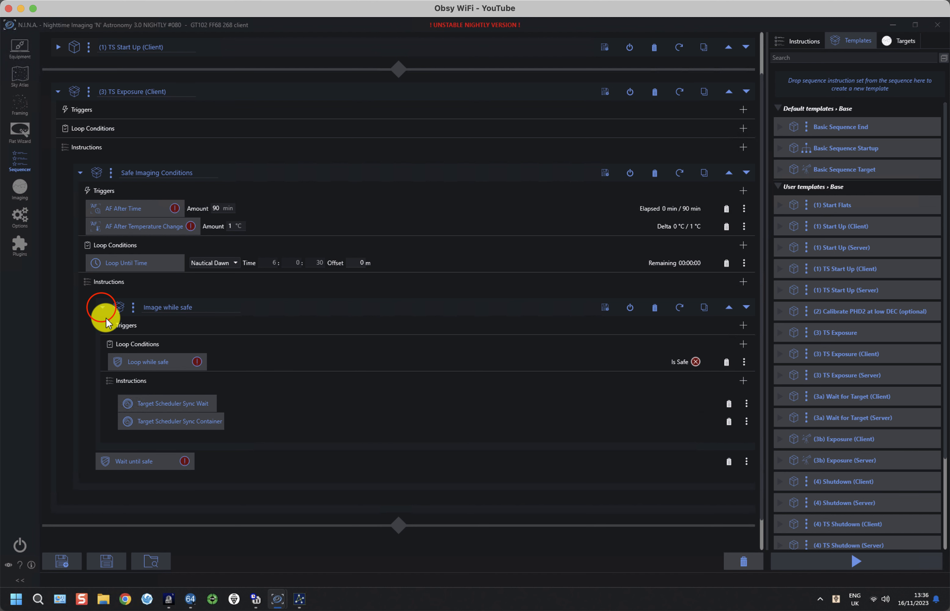
click(102, 308)
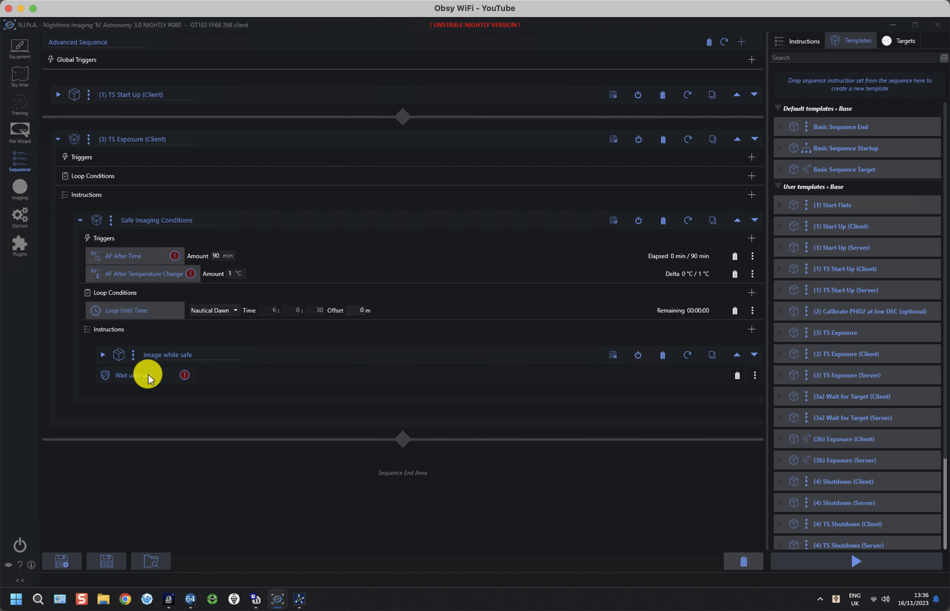
click(103, 355)
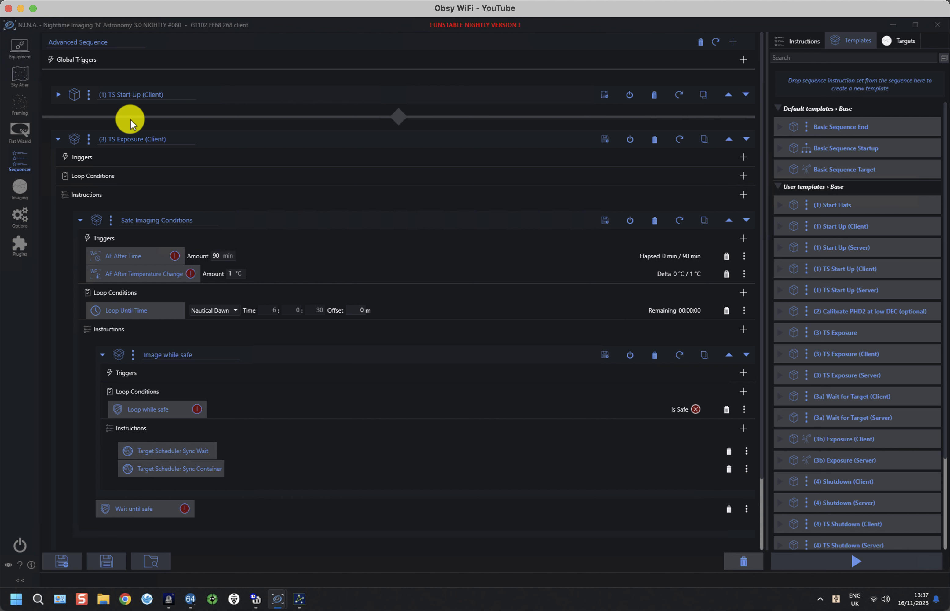
Clear the whole current client sequence
click(700, 42)
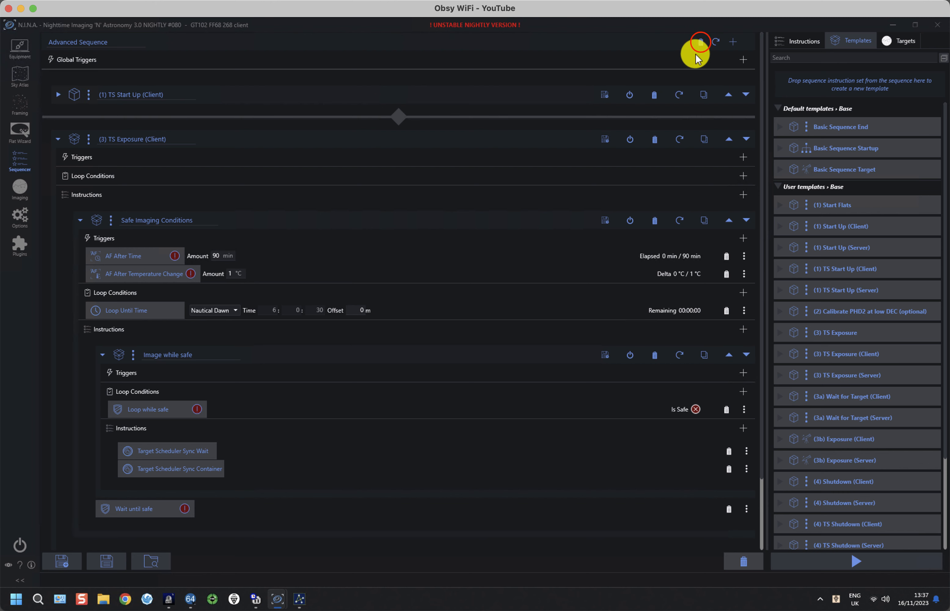
click(701, 41)
click(522, 323)
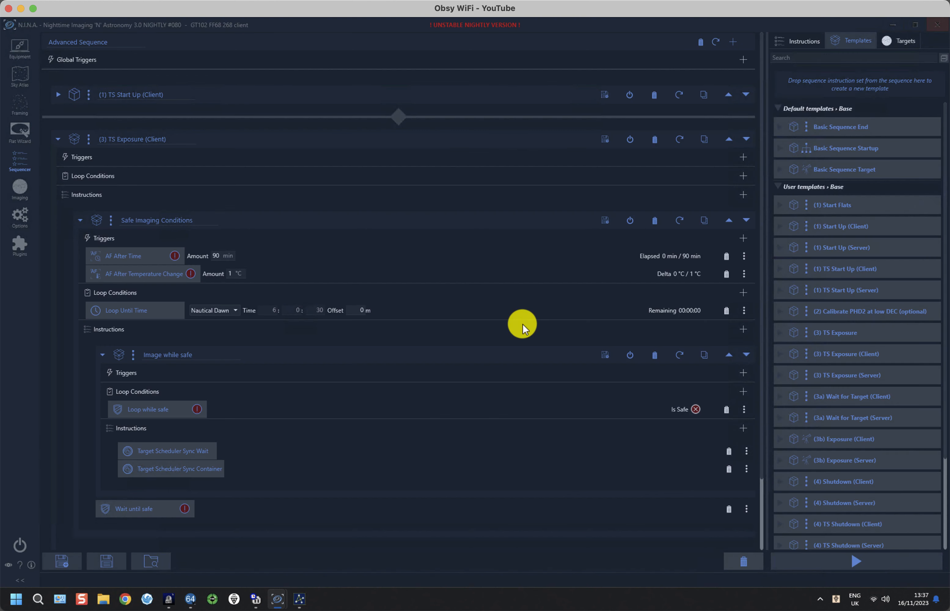
Load SchedulerClient.json without saving changes, and collapse the (3) TS Exposure (Client) container
click(151, 561)
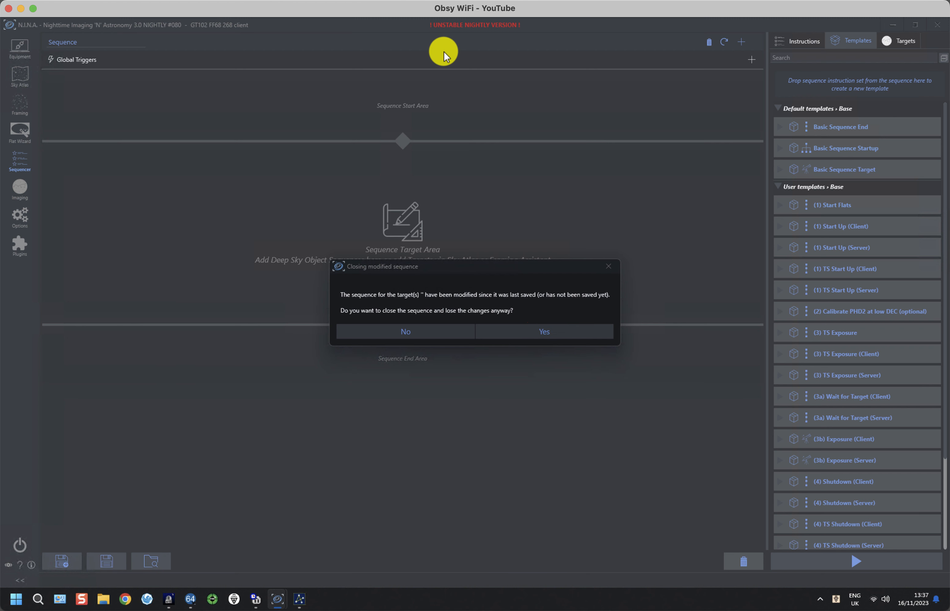
click(535, 333)
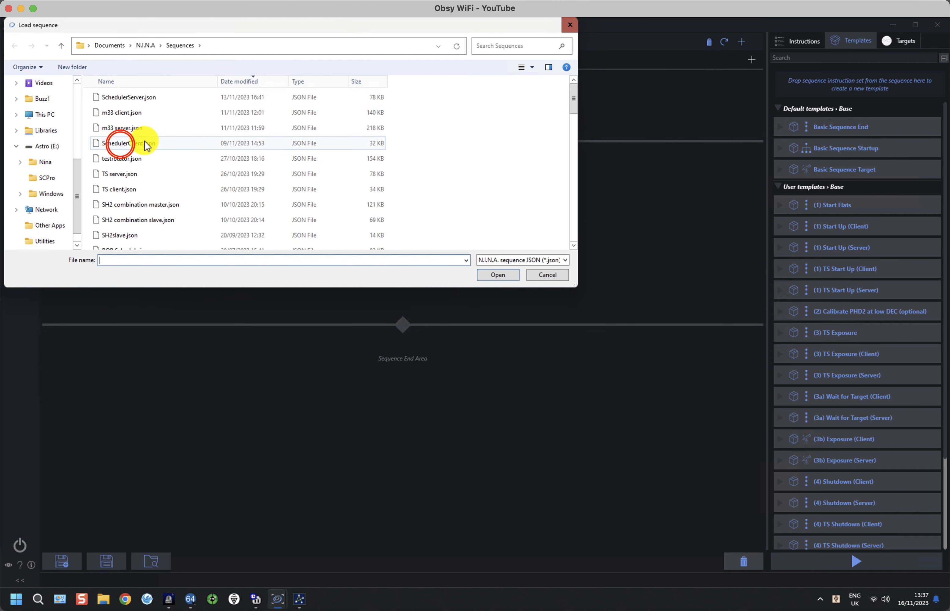
click(121, 146)
double_click(121, 146)
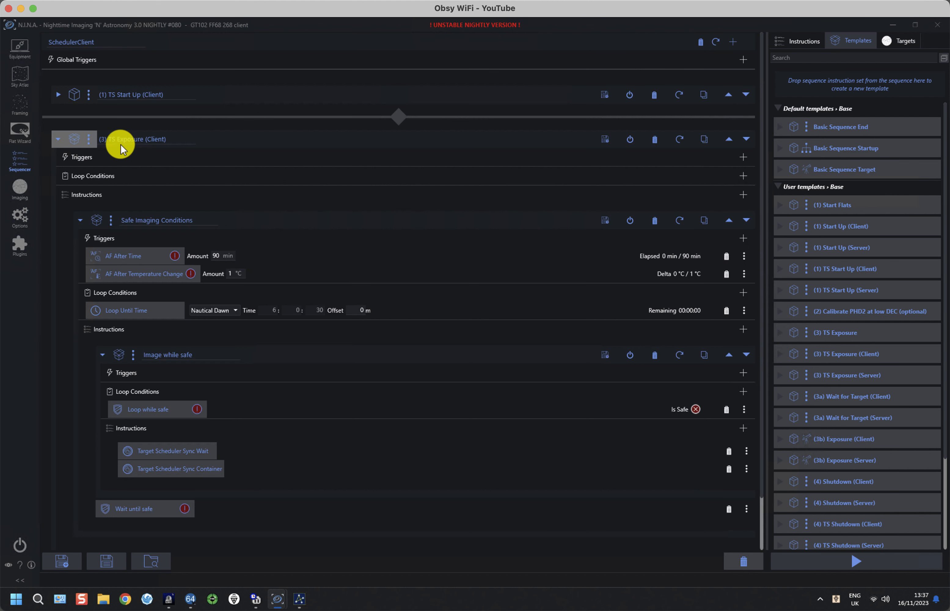
click(57, 138)
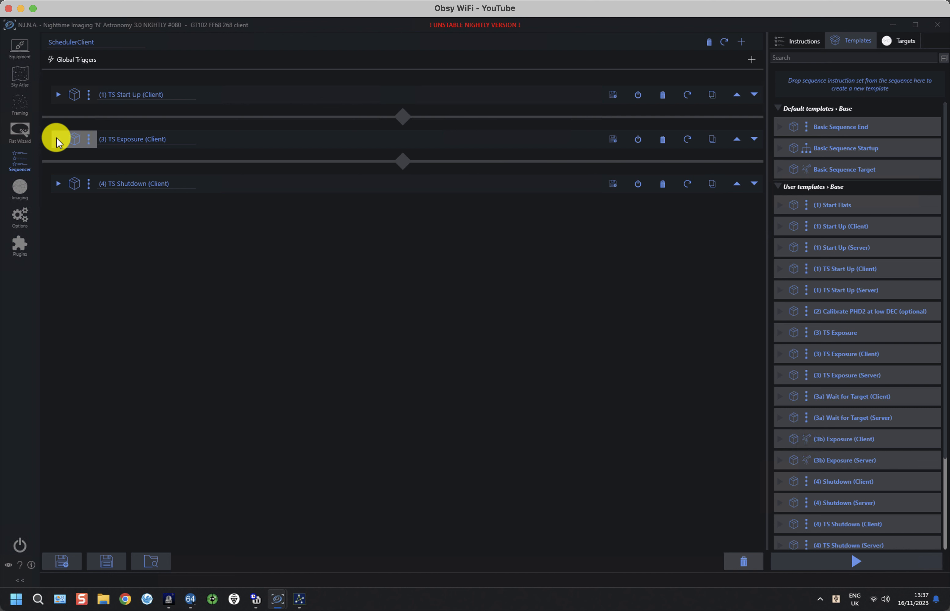
click(57, 184)
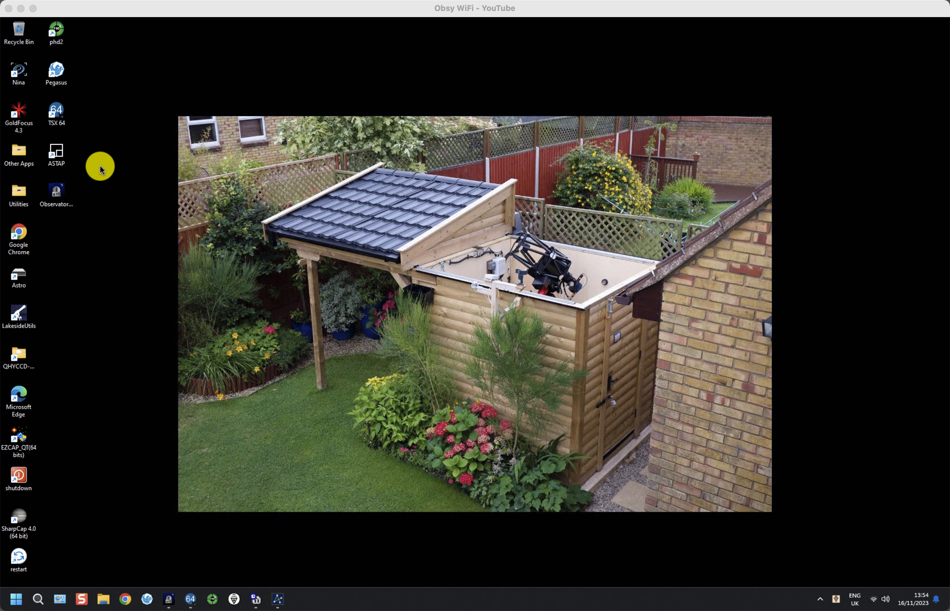
Launch N.I.N.A. from the desktop icon with the 'FLT132x72 Q294 Server' profile
click(19, 71)
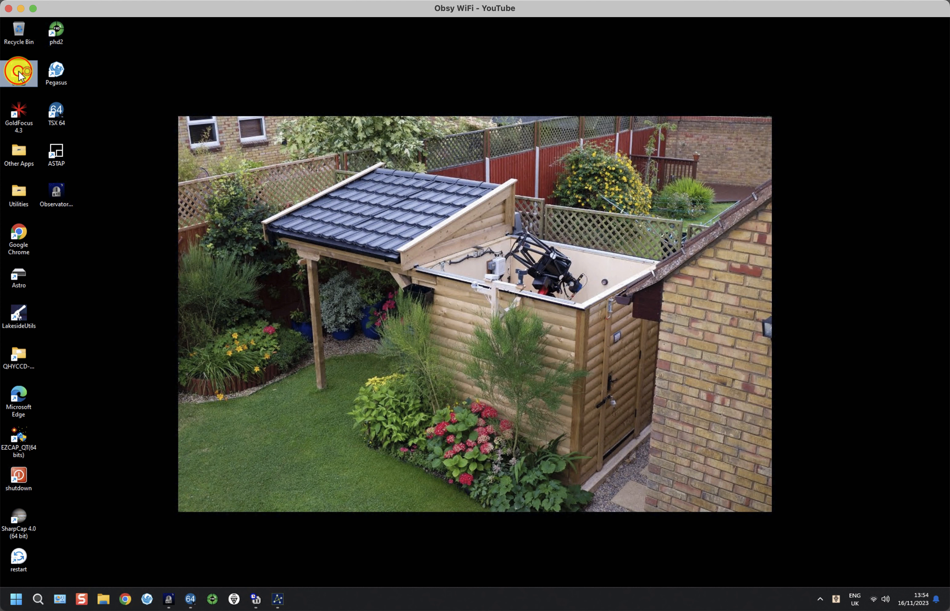
double_click(19, 71)
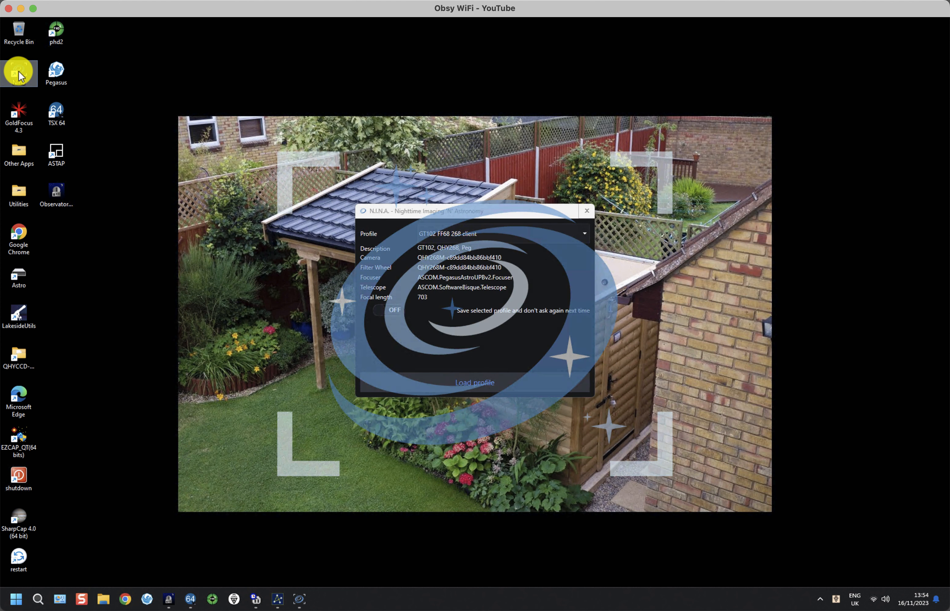
click(469, 234)
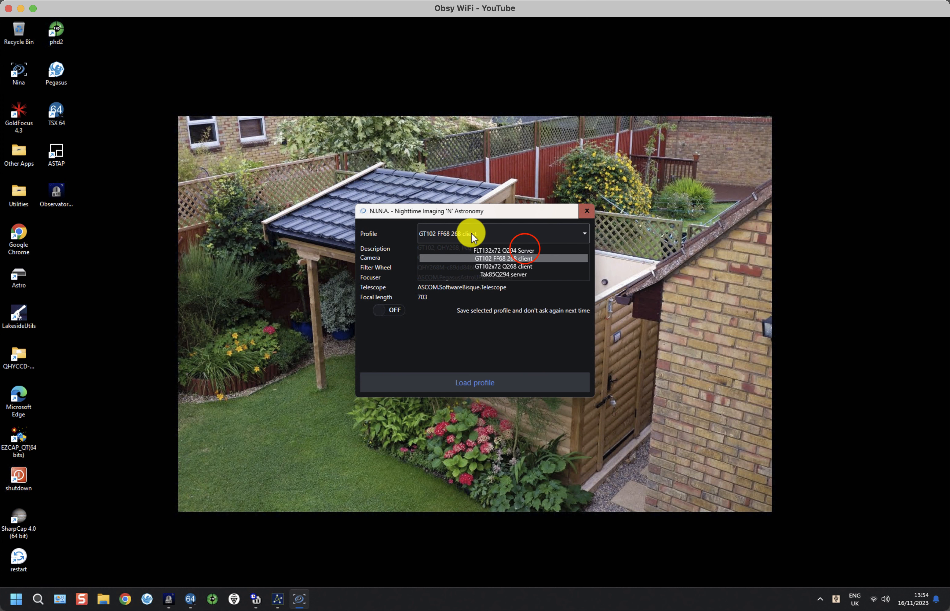
click(525, 247)
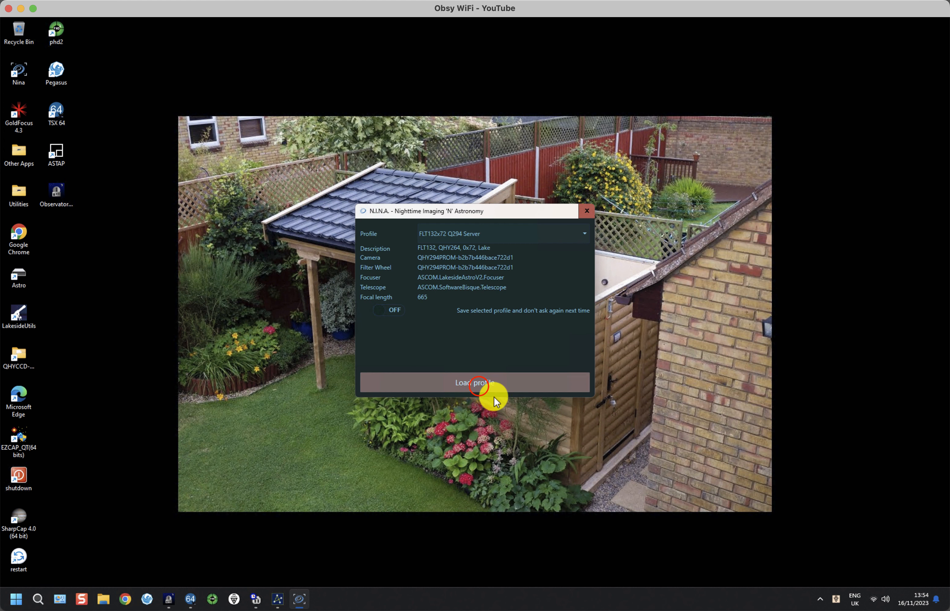
click(479, 386)
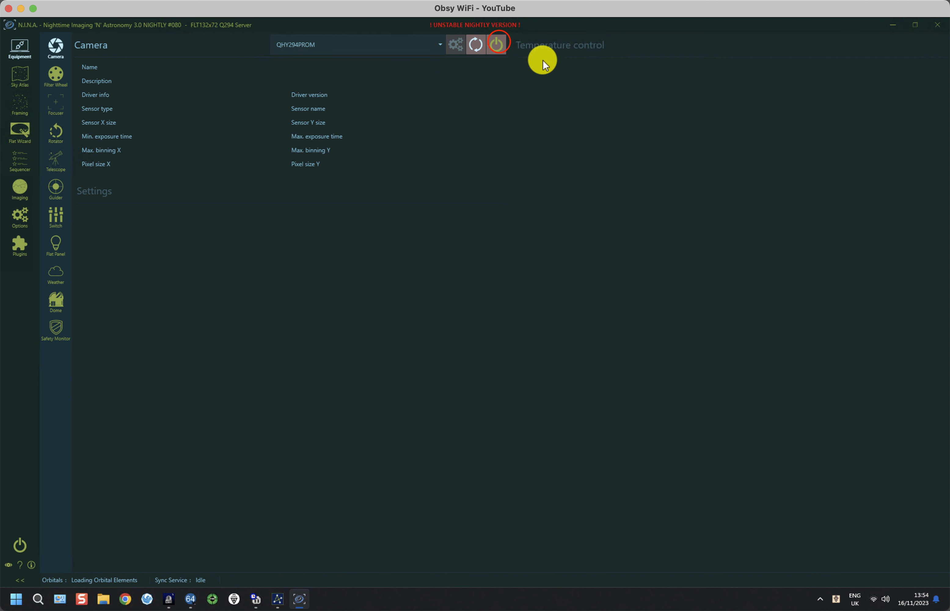
Connect the QHY294PROM camera, the PegasusAstro Falcon rotator, and then all remaining equipment
click(500, 42)
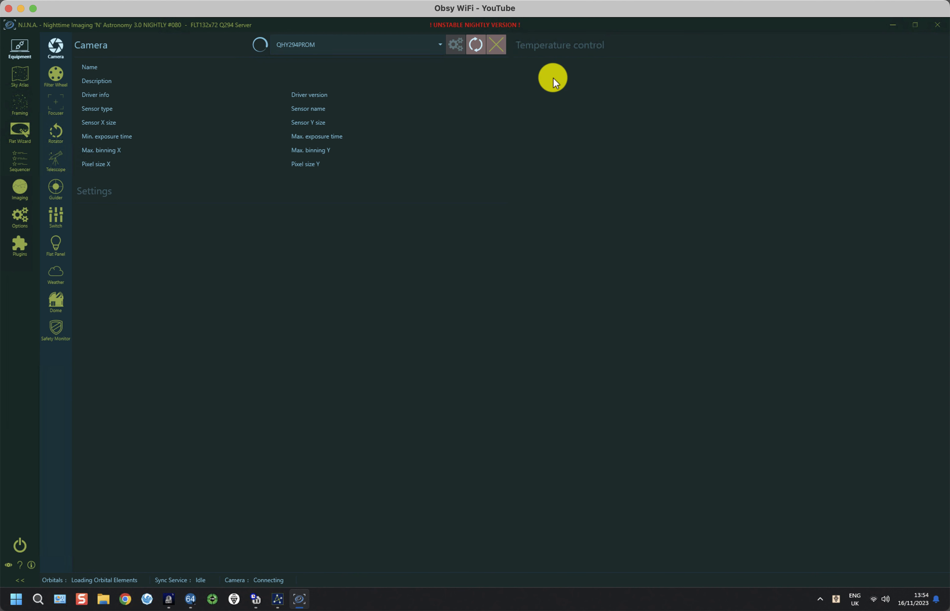
click(56, 132)
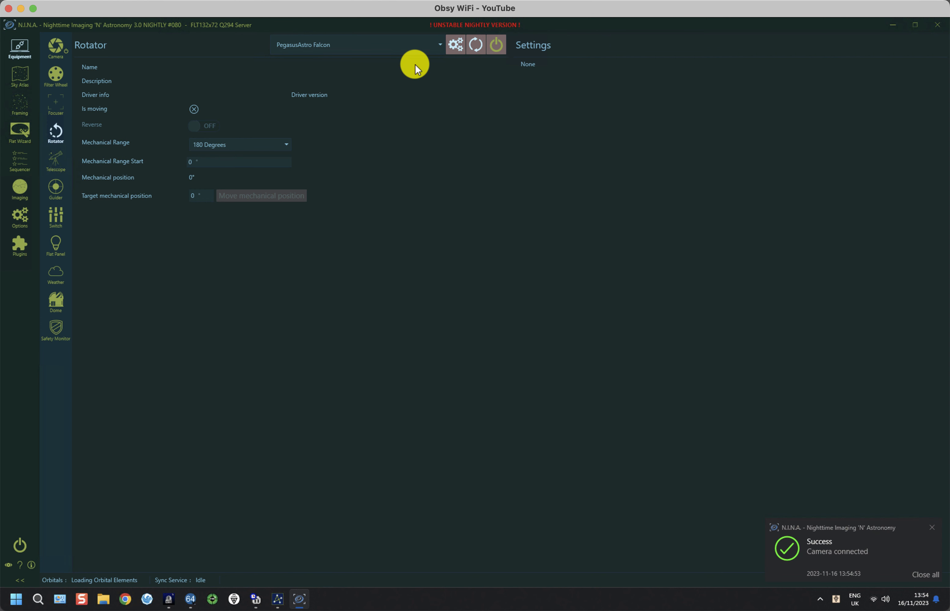
click(496, 44)
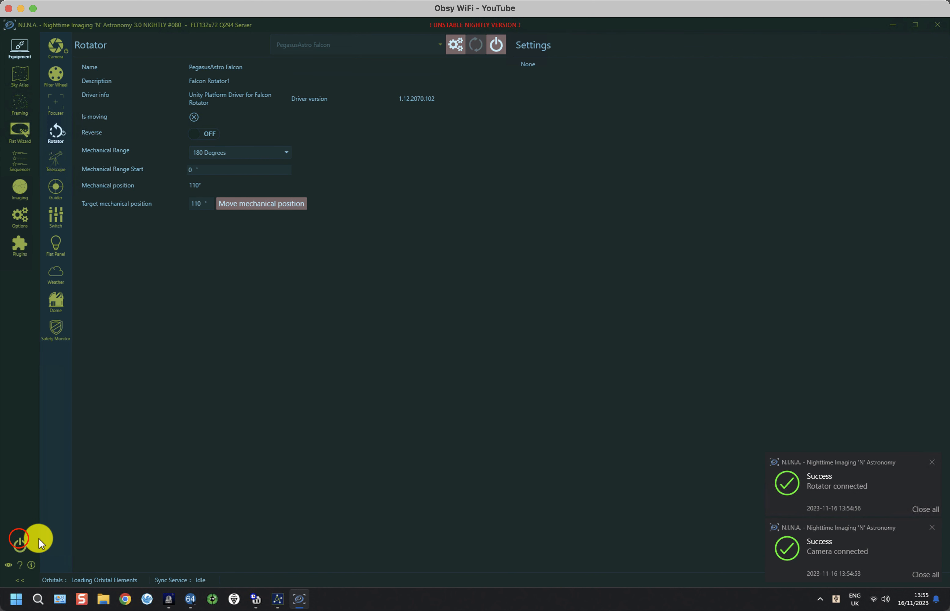
click(24, 541)
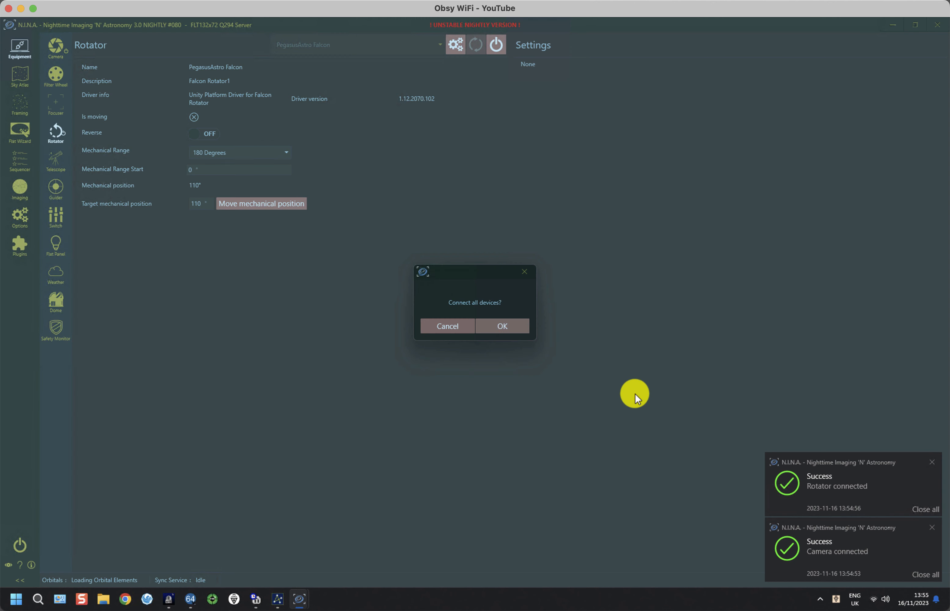
click(510, 327)
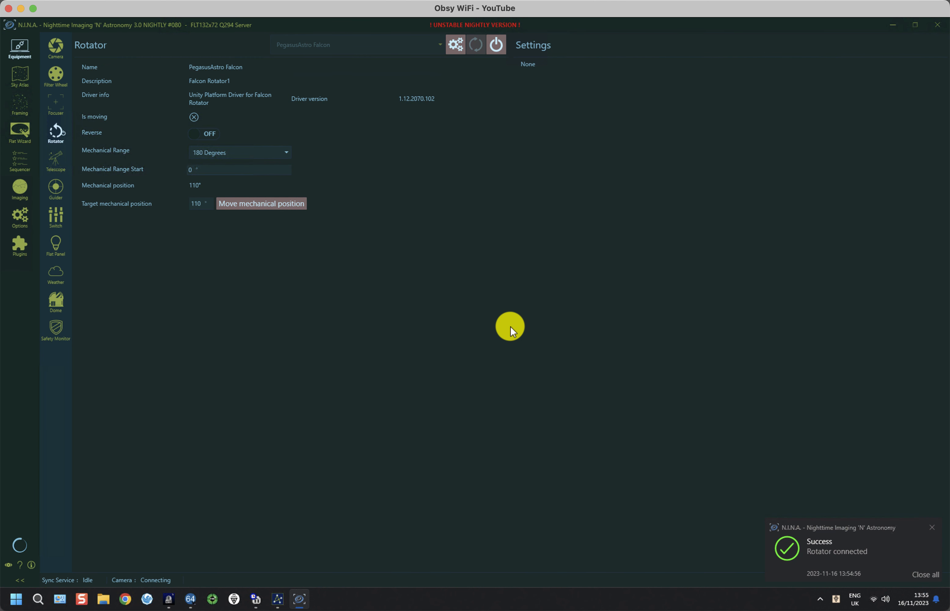
Launch a 'GT102 FF68 268 client' instance and connect its QHY268M camera
right_click(299, 601)
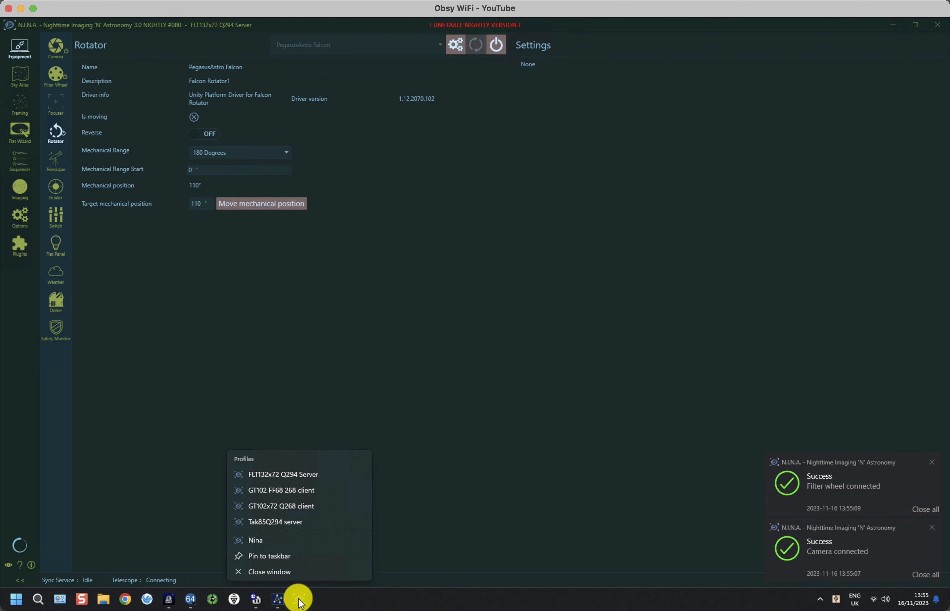
click(281, 491)
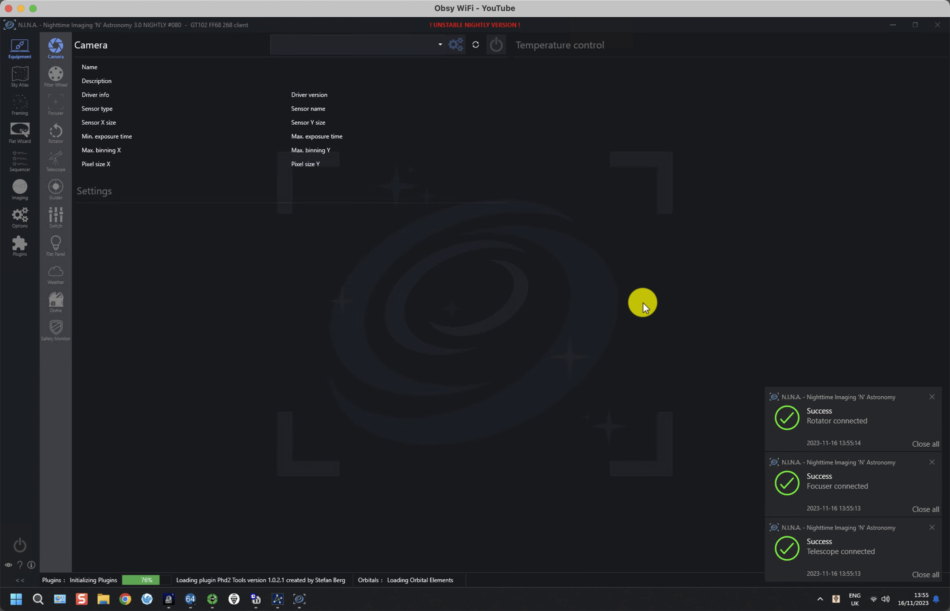
click(496, 44)
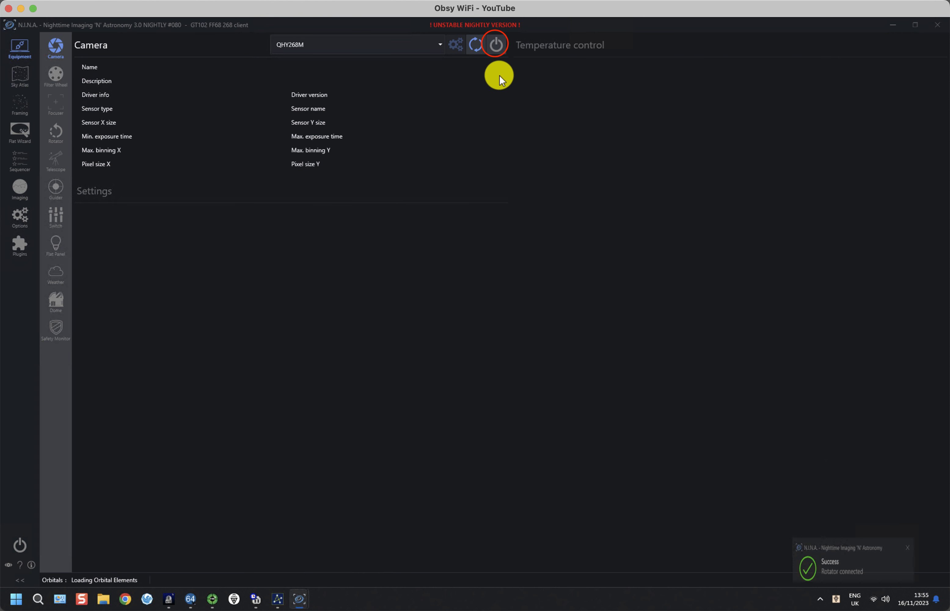
Set the rotator to Falcon Rotator2, connect it and all remaining equipment, then open the Sequencer
click(55, 134)
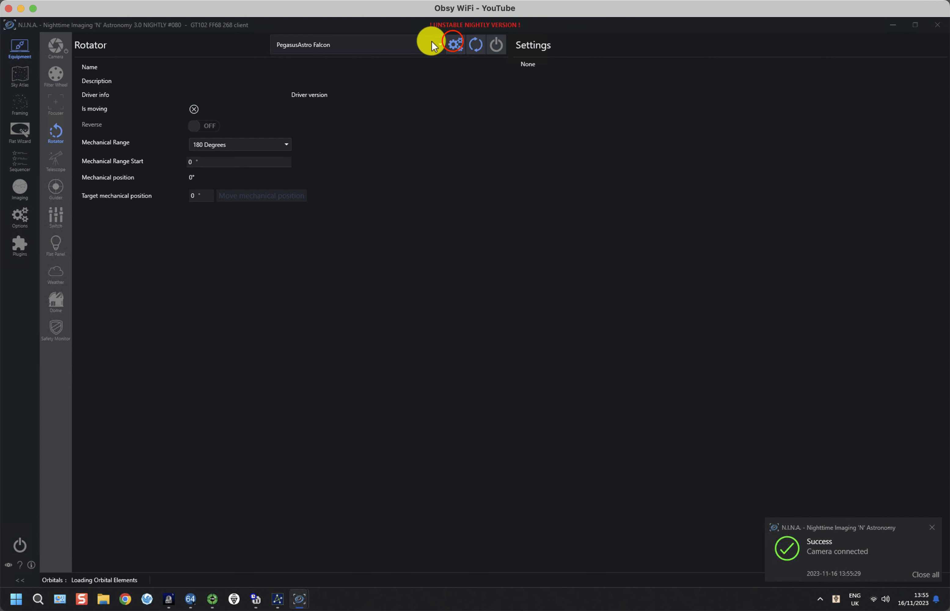
click(453, 41)
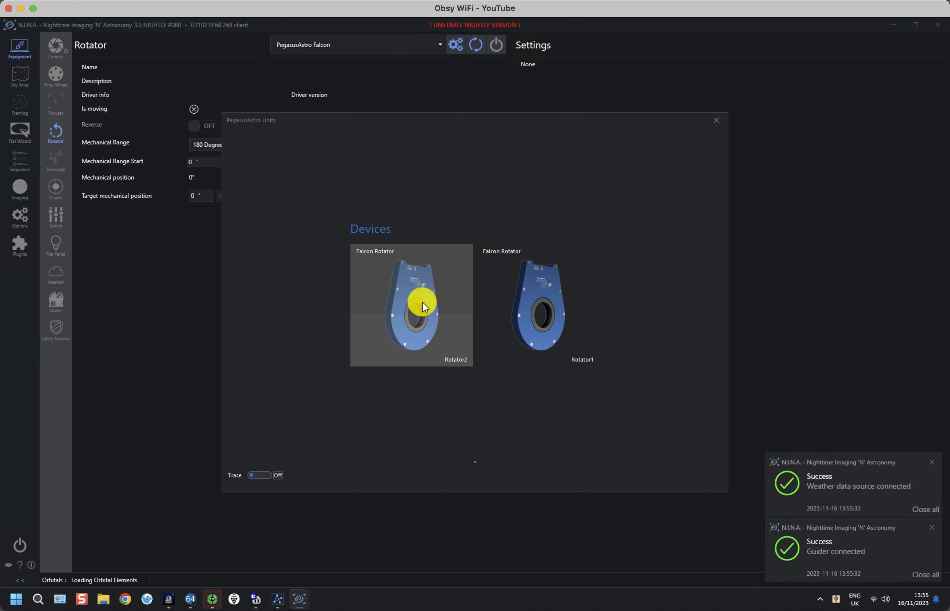
click(413, 308)
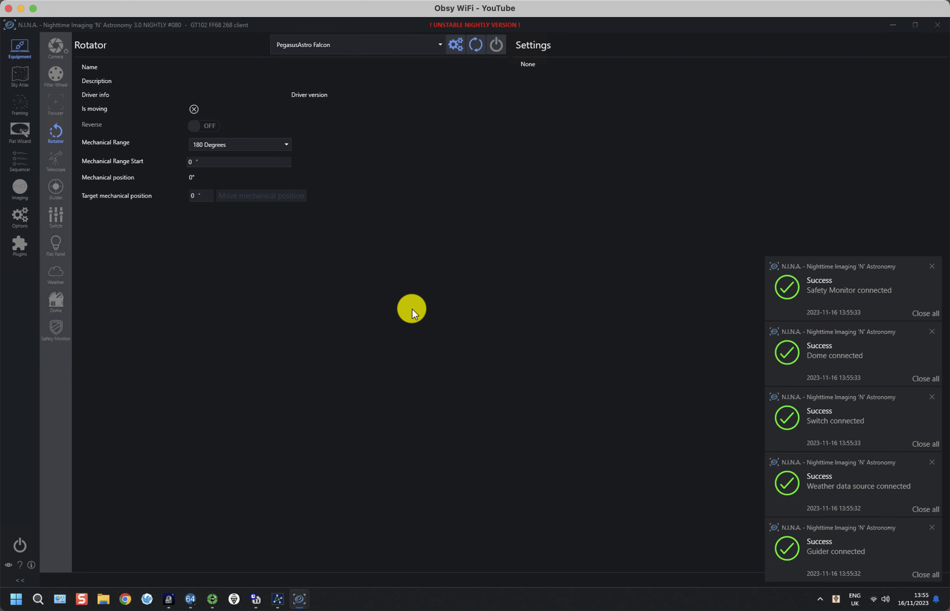
click(500, 43)
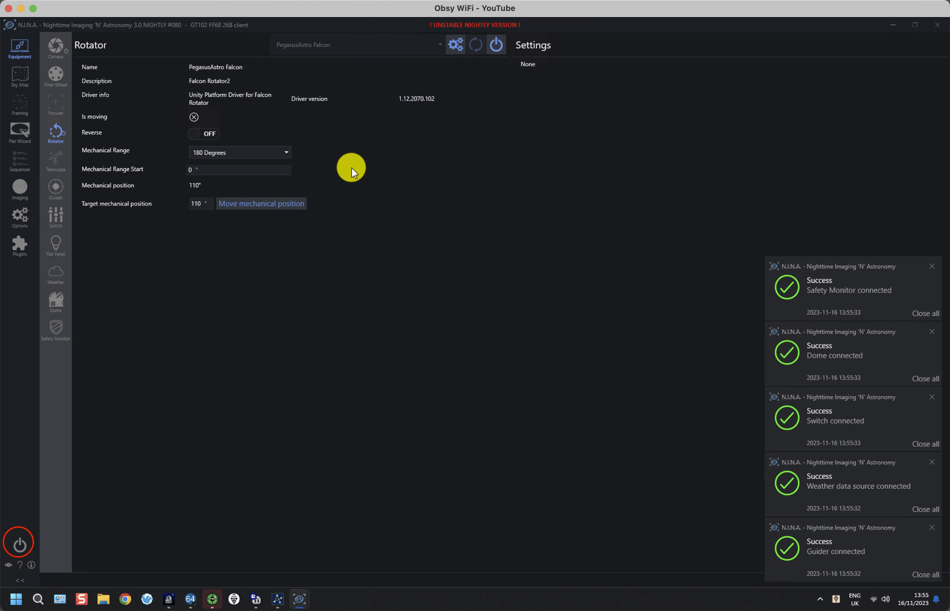
click(19, 545)
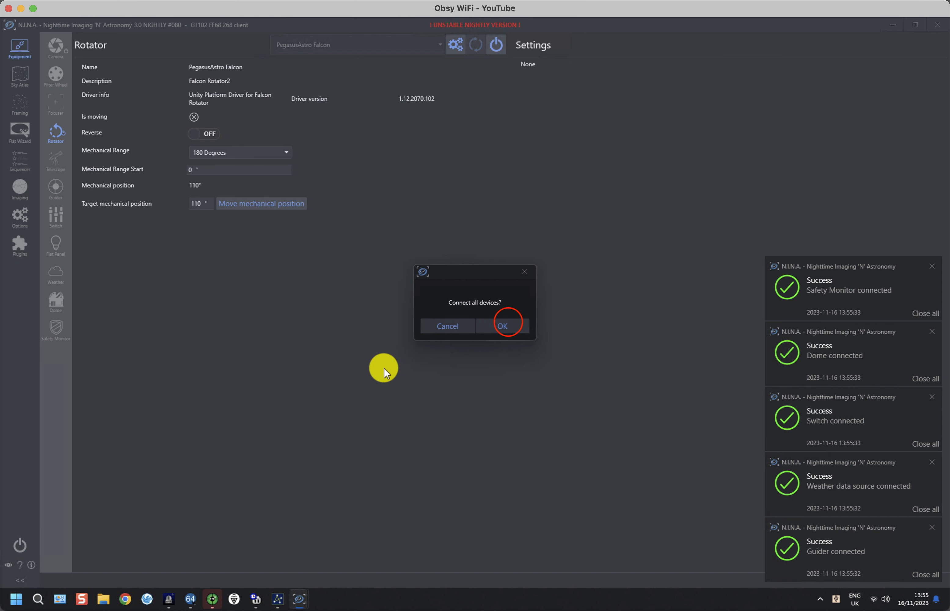
click(508, 321)
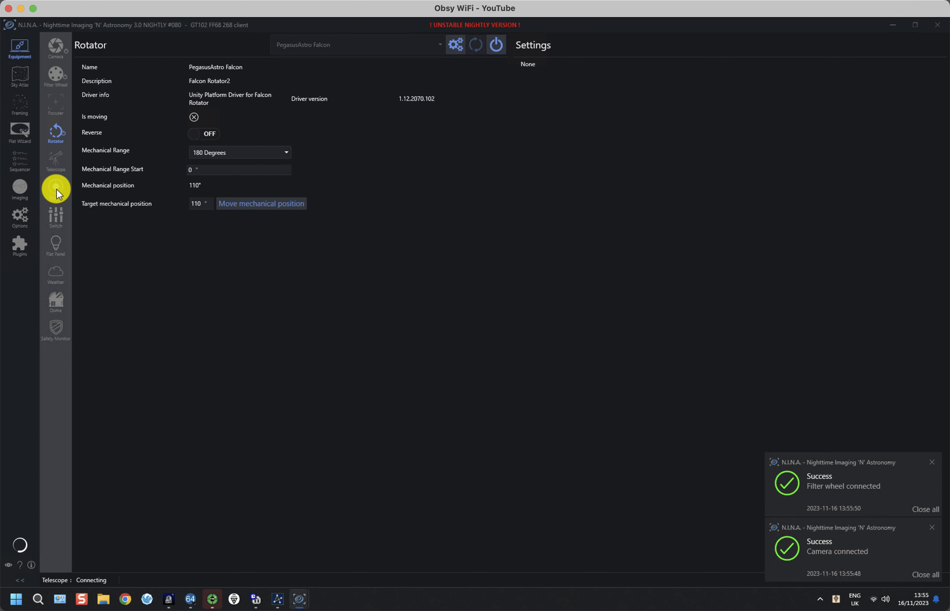
click(21, 162)
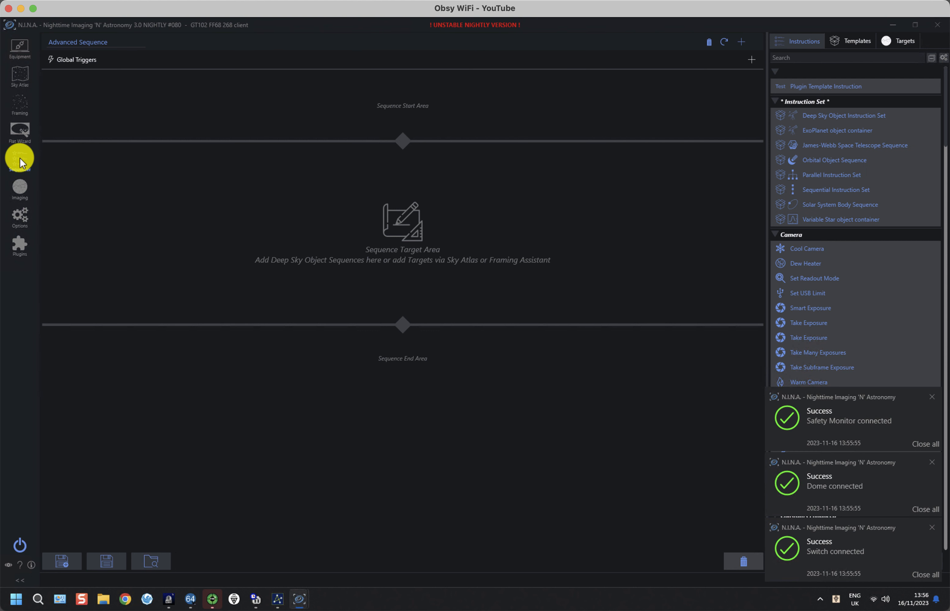
Load the SchedulerClient sequence file in the client instance
click(152, 560)
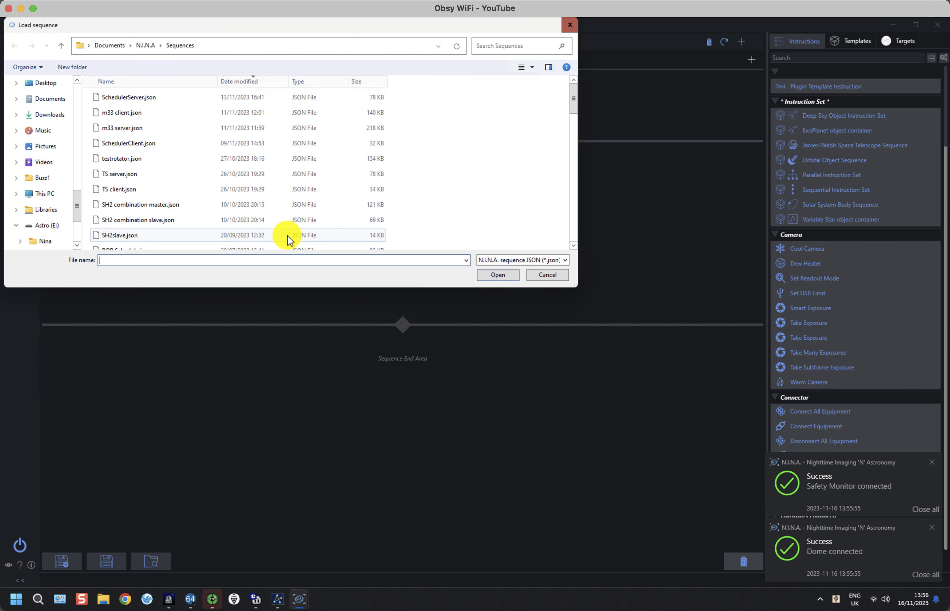
click(132, 140)
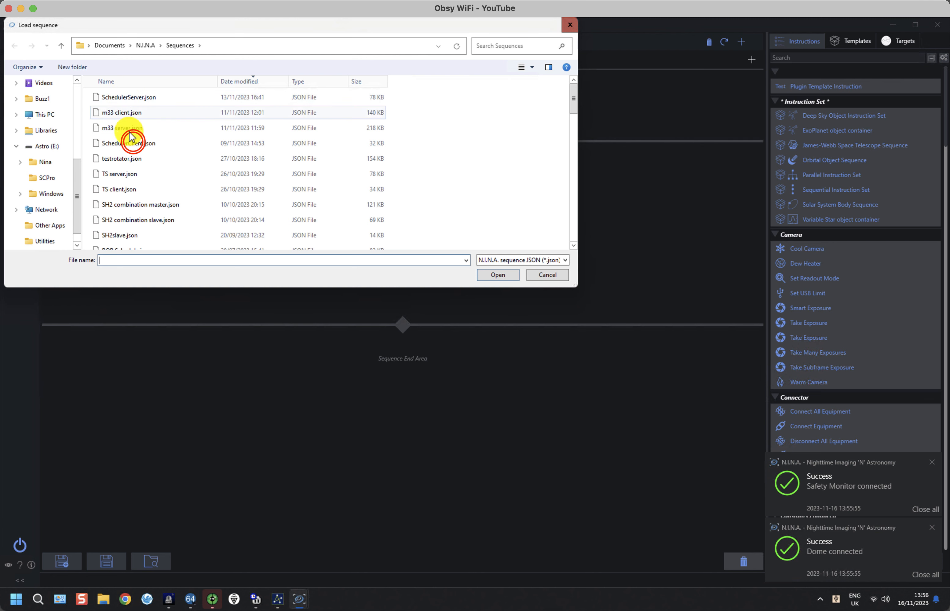
click(132, 141)
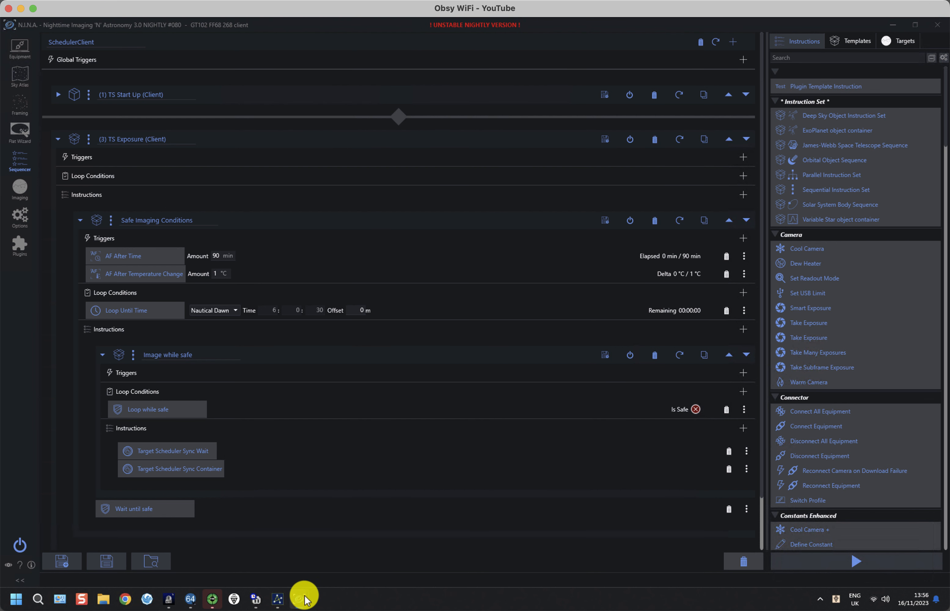
In the server window's Sequencer, load SchedulerServer.json, then go to the Plugins page
mouse_move(306, 599)
click(263, 556)
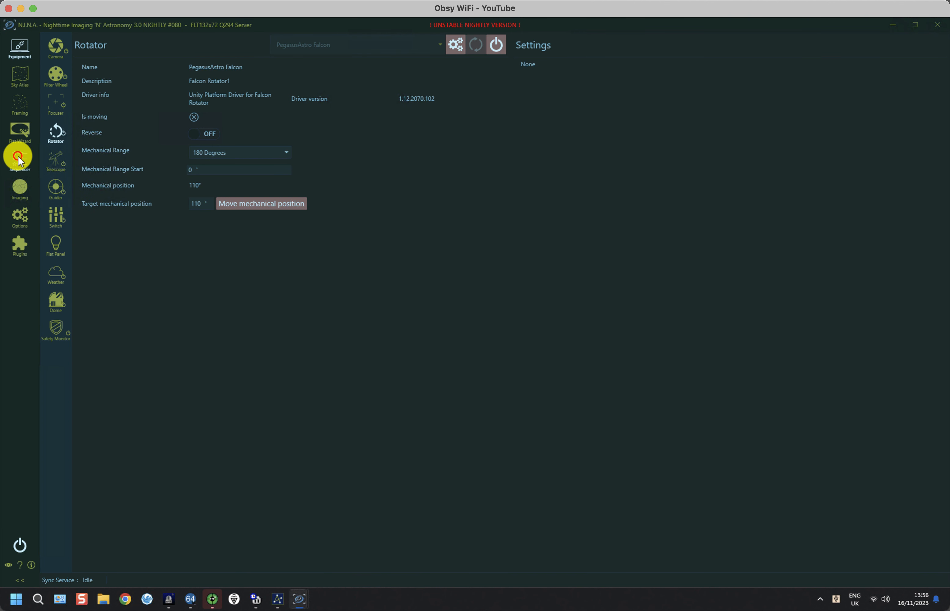
click(18, 157)
click(152, 562)
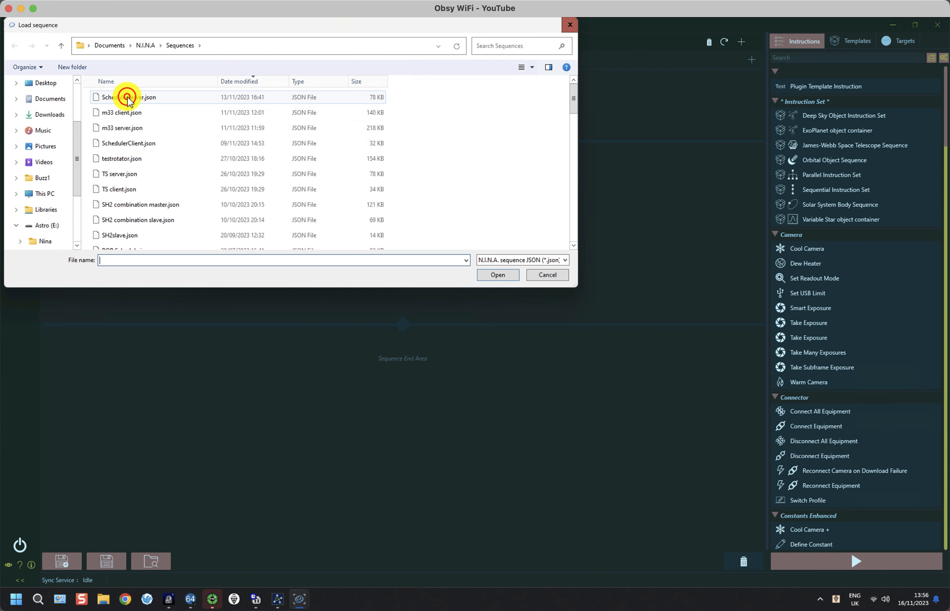
double_click(127, 97)
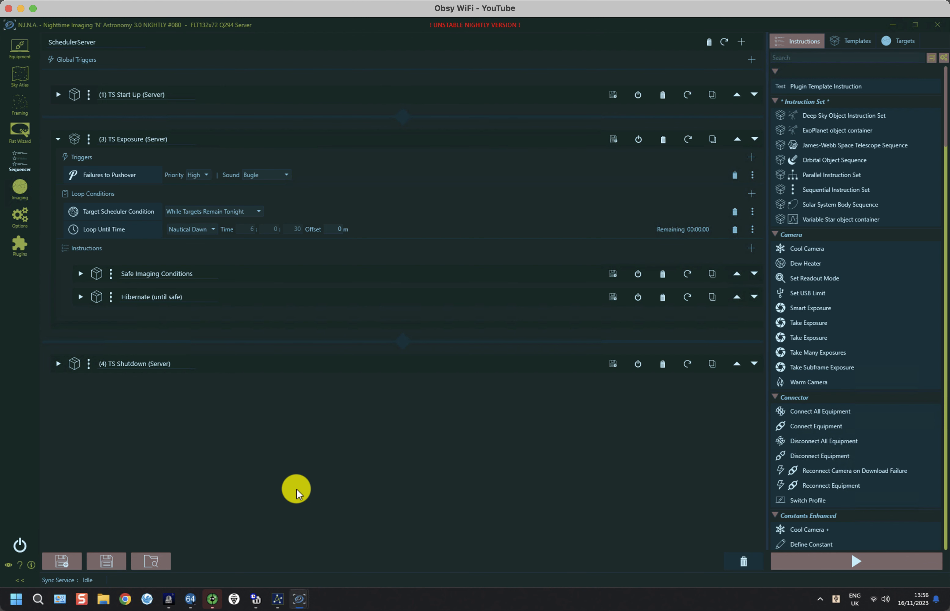
click(20, 244)
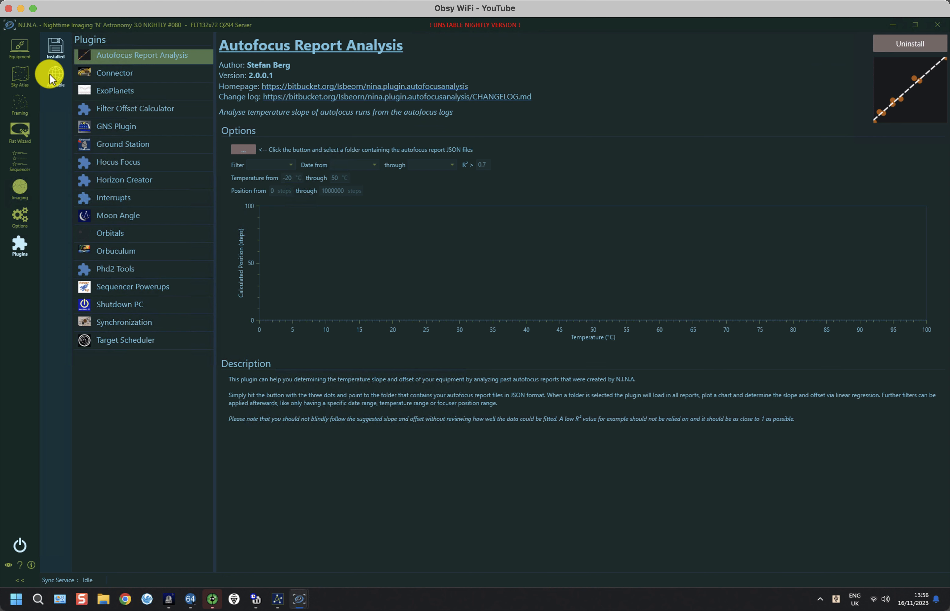
In Target Scheduler's Target Management, select M 33 under FLT132x72 Q294 Server > A/W2023 LRGB
click(128, 343)
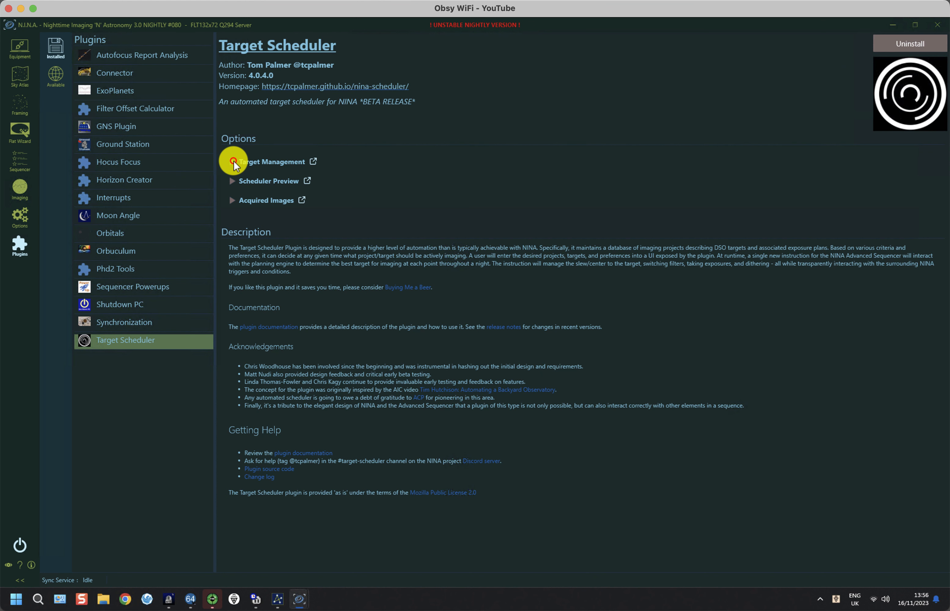
click(232, 162)
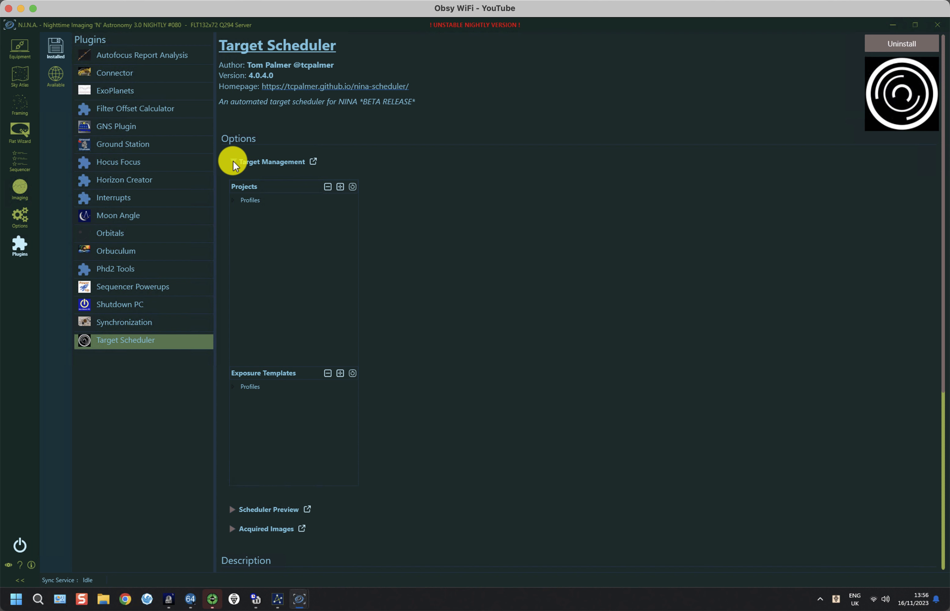
click(234, 201)
click(234, 201)
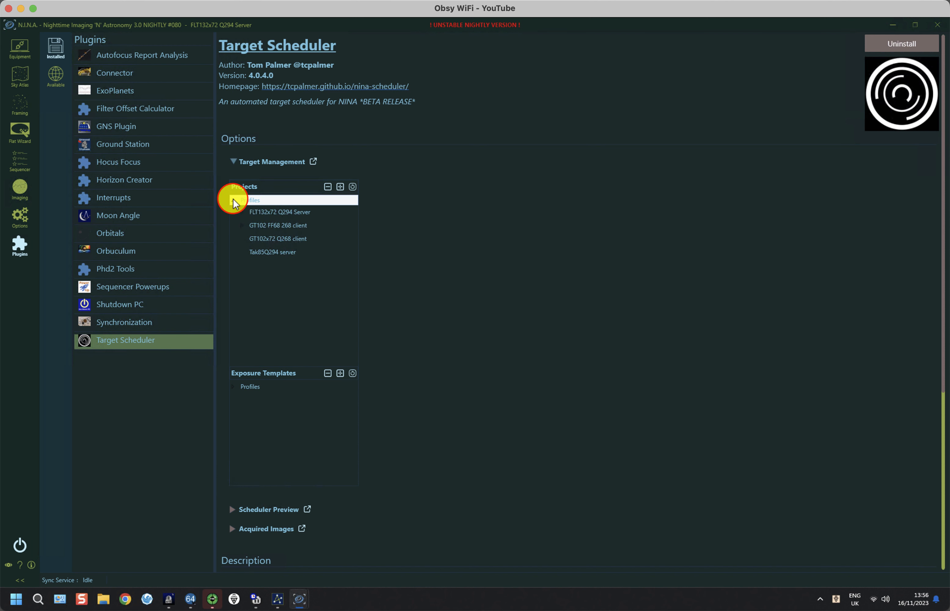
click(239, 211)
click(241, 212)
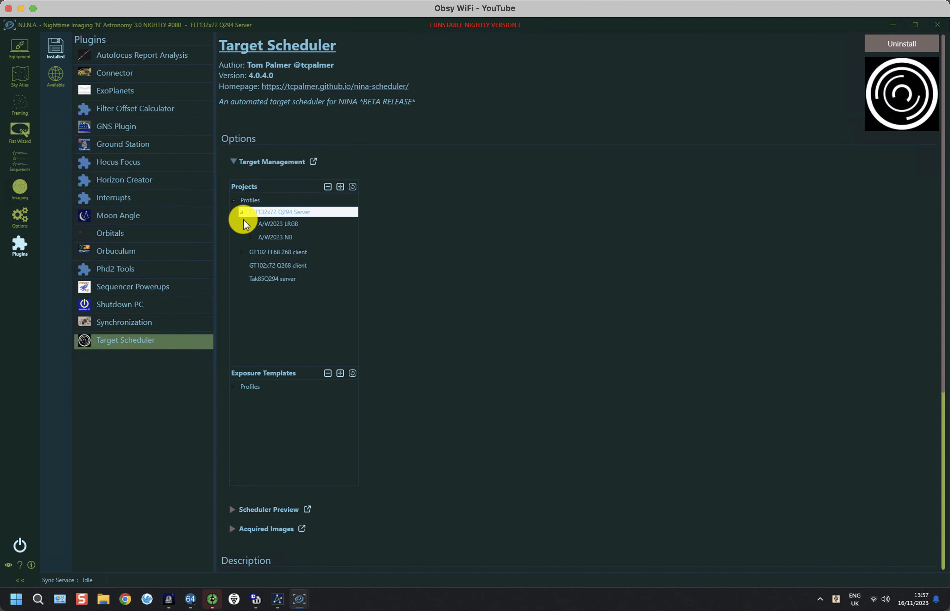
click(247, 225)
click(248, 224)
click(274, 262)
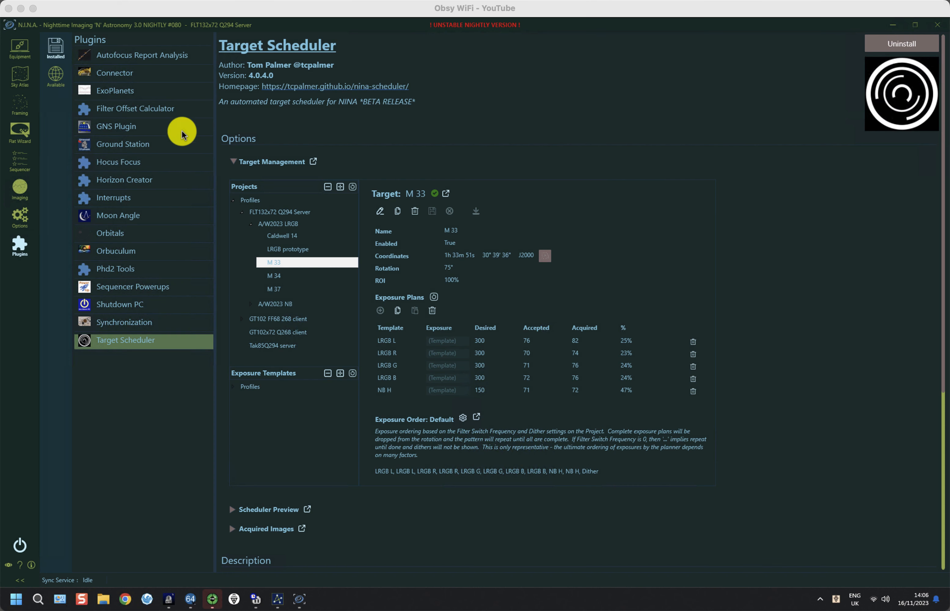
Expand the server's Safe Imaging Conditions block in the Sequencer, then minimise the server window
click(23, 189)
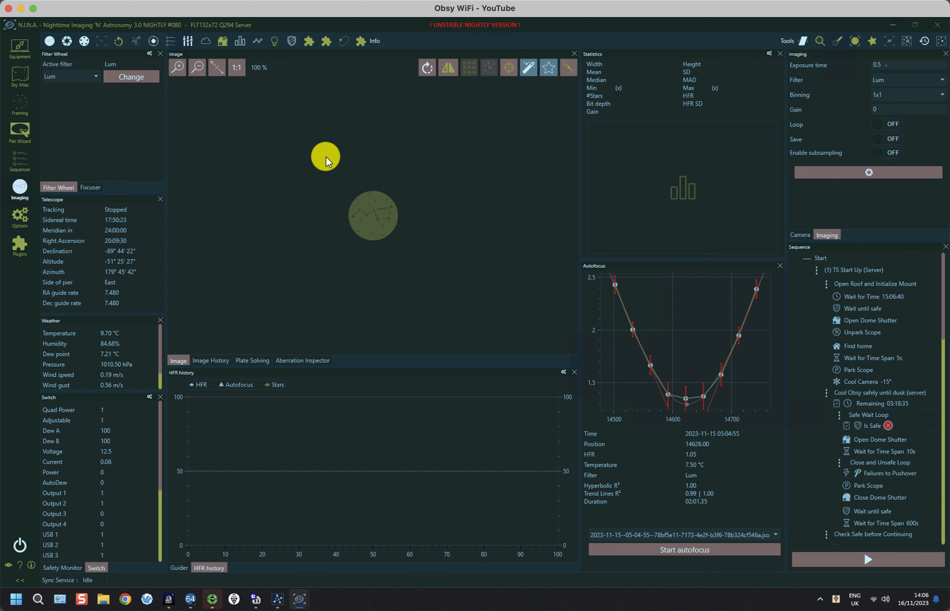
click(16, 156)
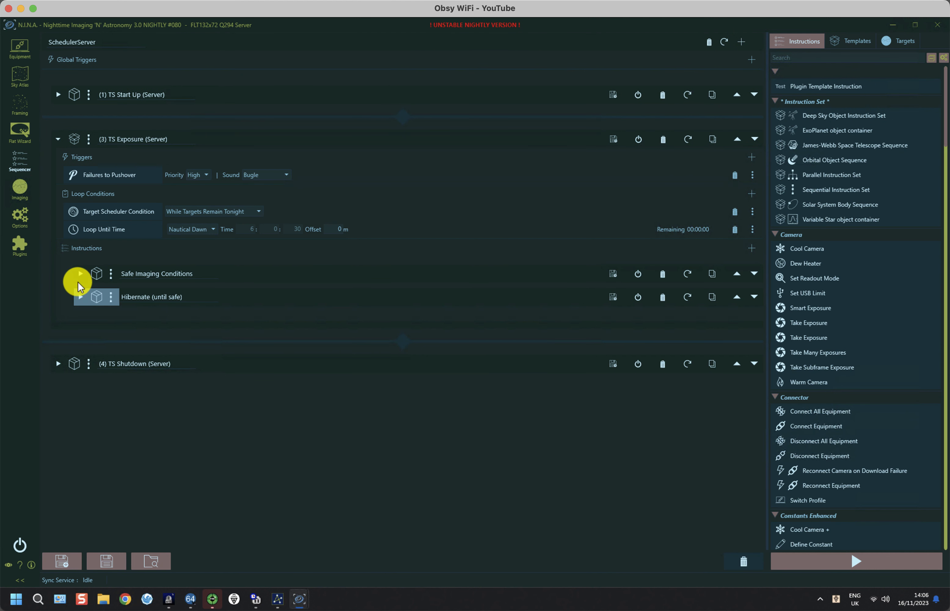
click(79, 274)
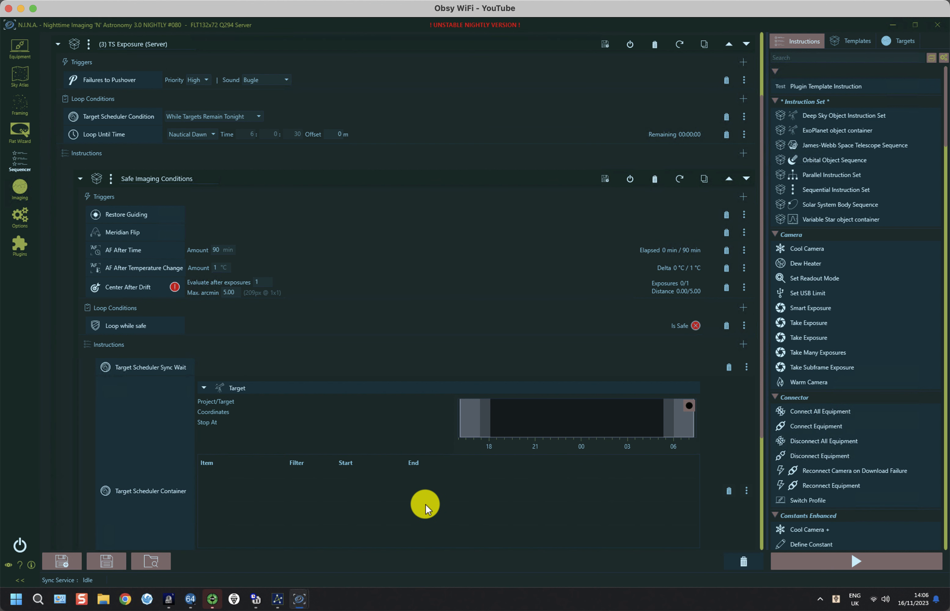
click(893, 25)
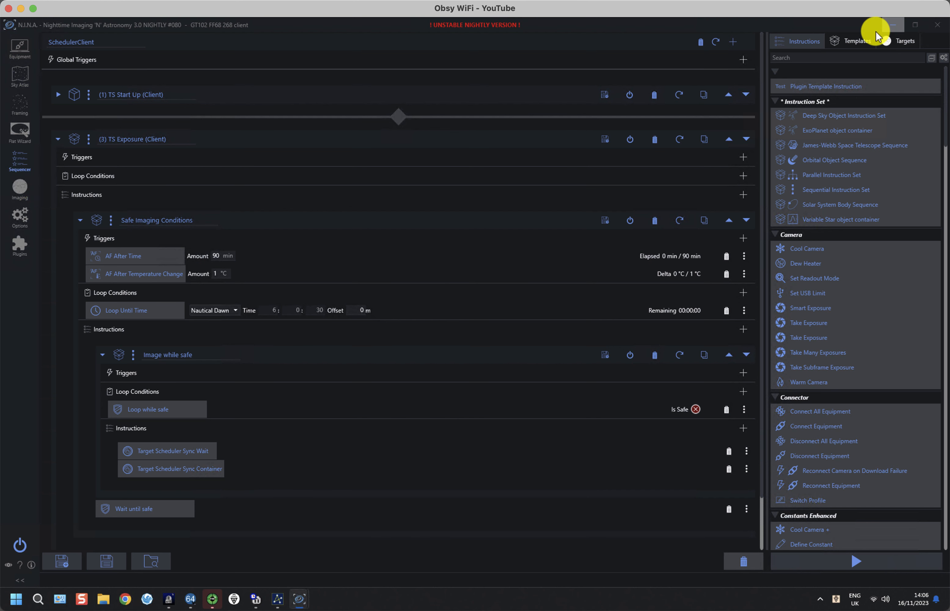
click(19, 187)
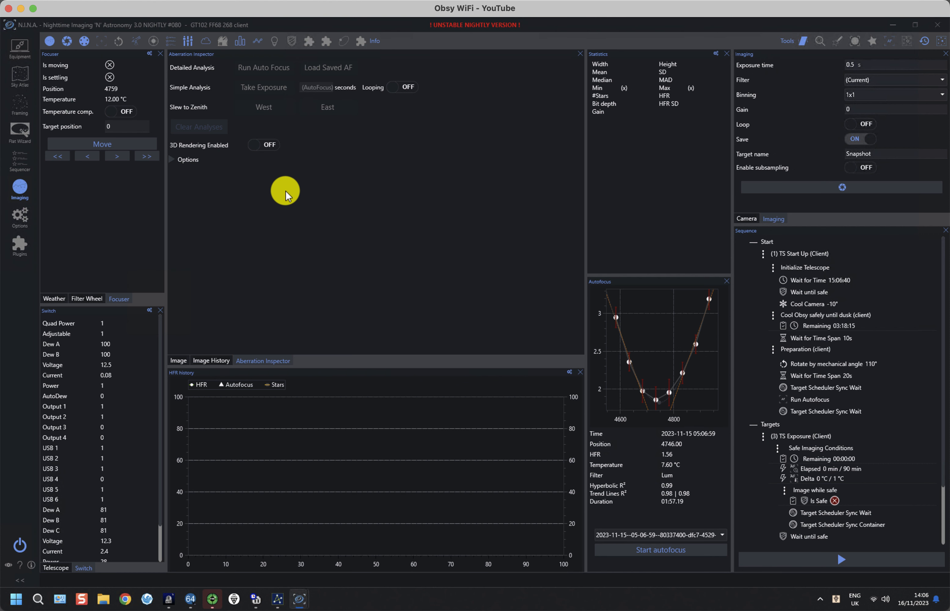
click(179, 360)
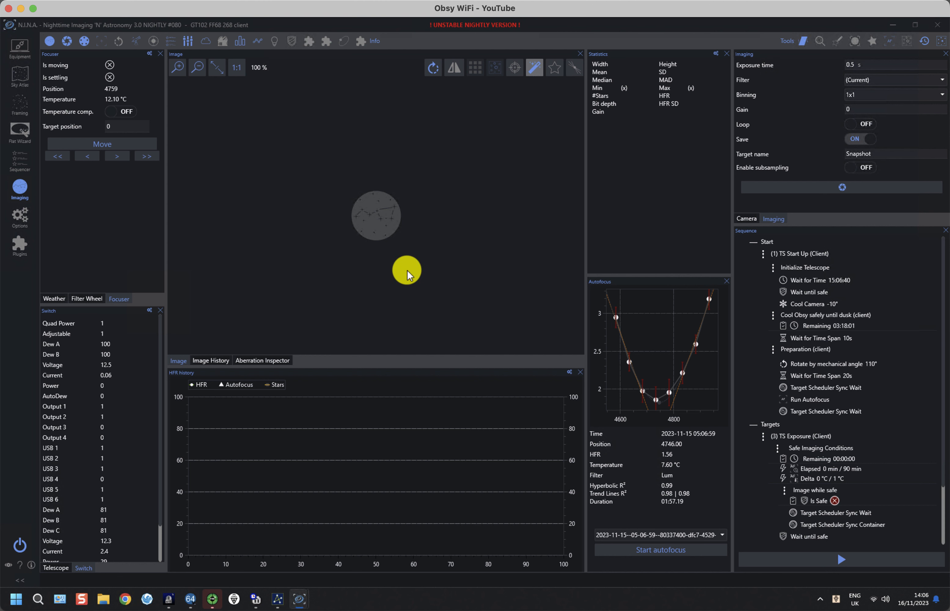
click(20, 158)
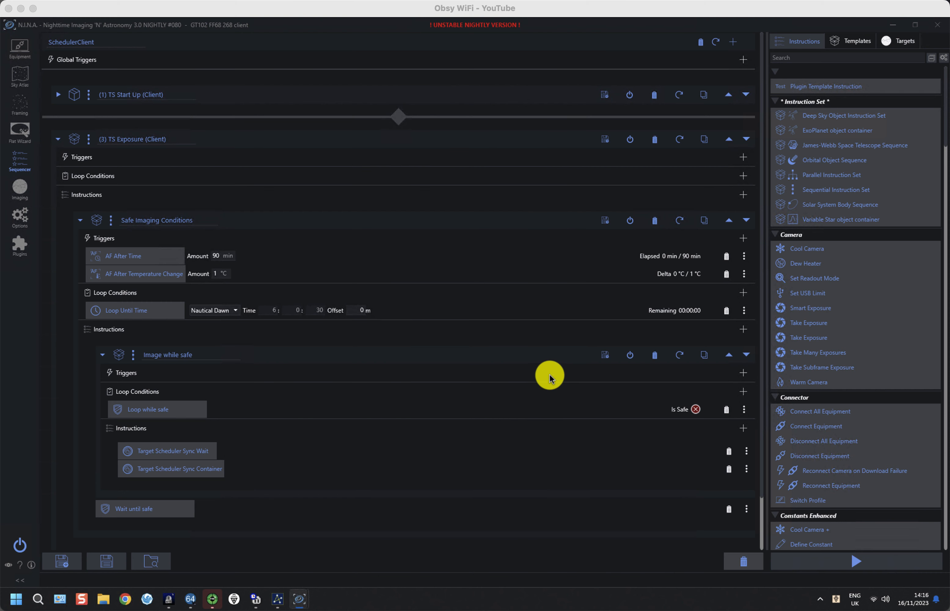
Review the client's Rotator equipment, General options and Imaging file settings, then view Target Scheduler under Plugins
click(18, 47)
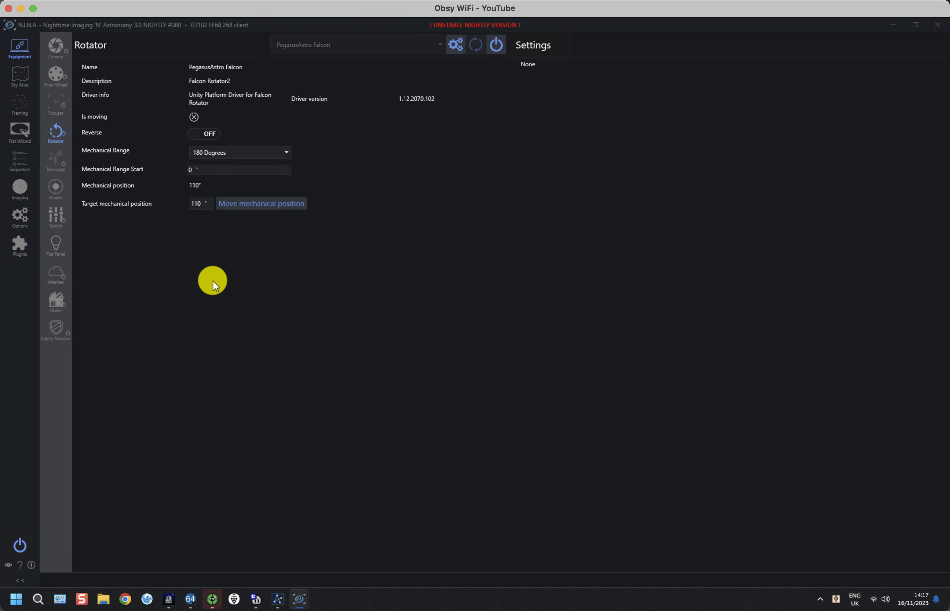
click(19, 217)
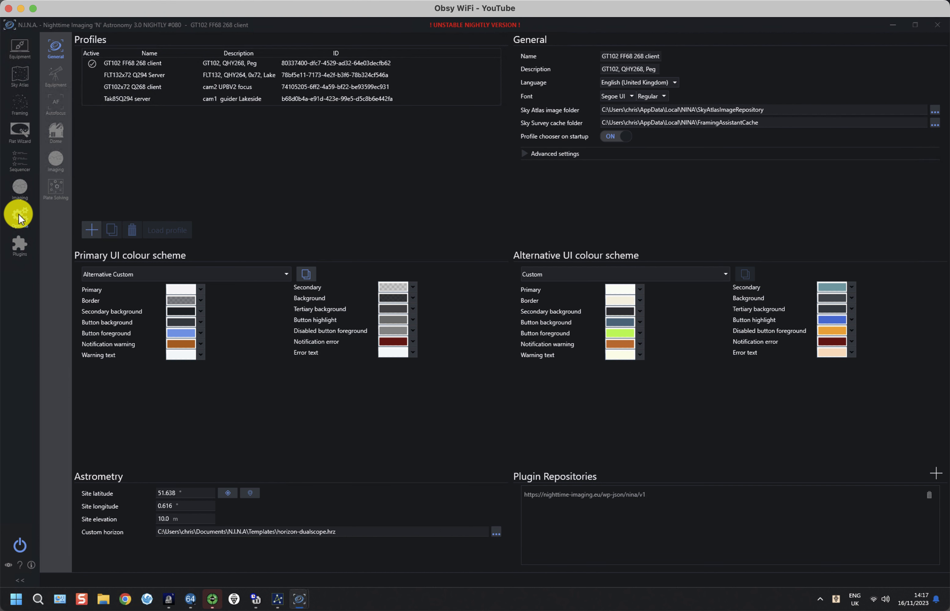
click(55, 157)
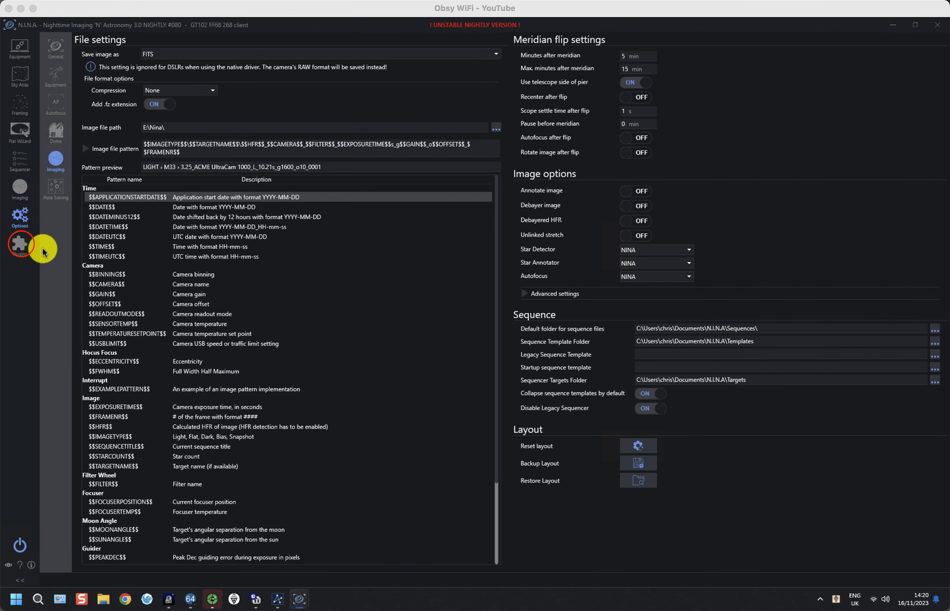
click(22, 244)
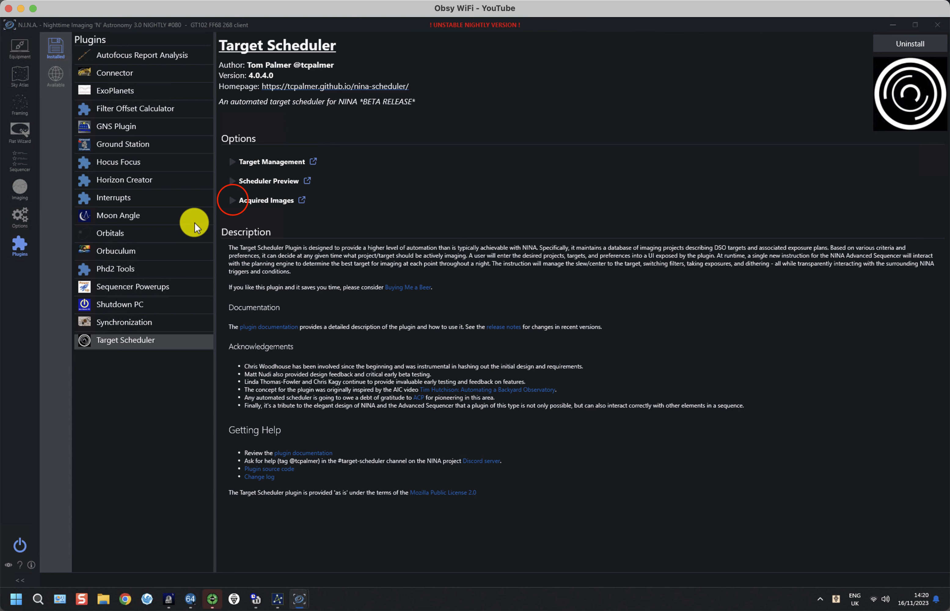
click(232, 200)
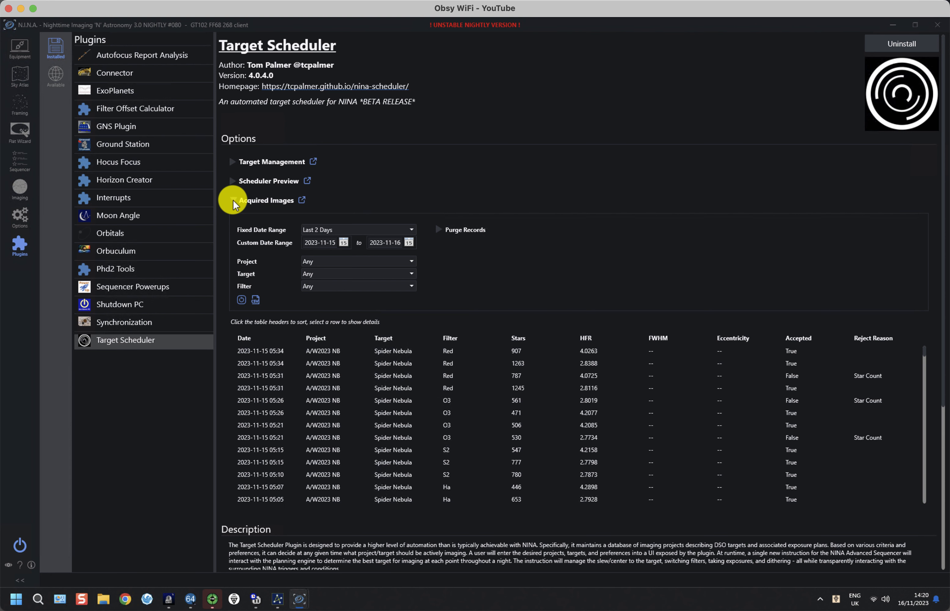
scroll(377, 272, down, 2)
scroll(378, 275, down, 1)
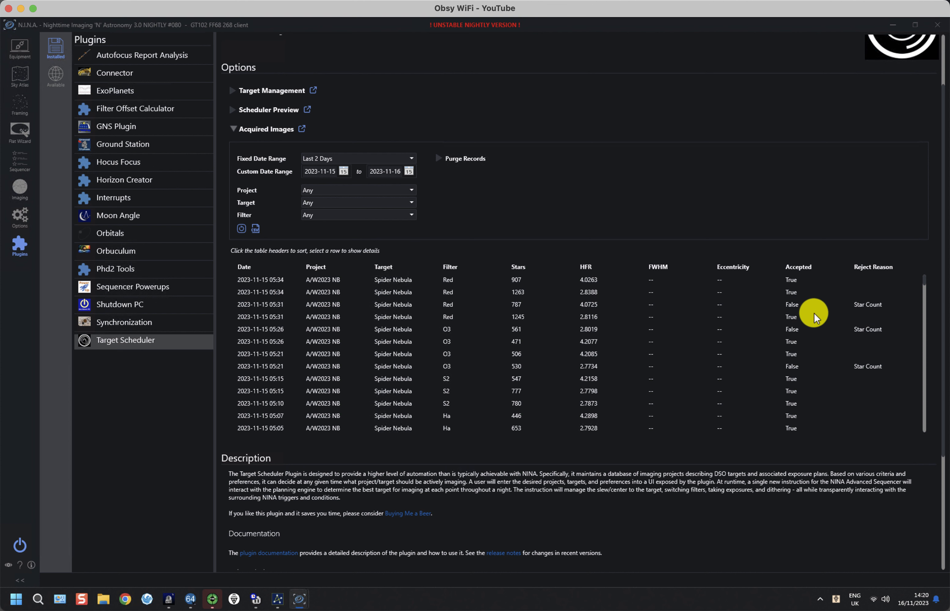
scroll(813, 313, down, 9)
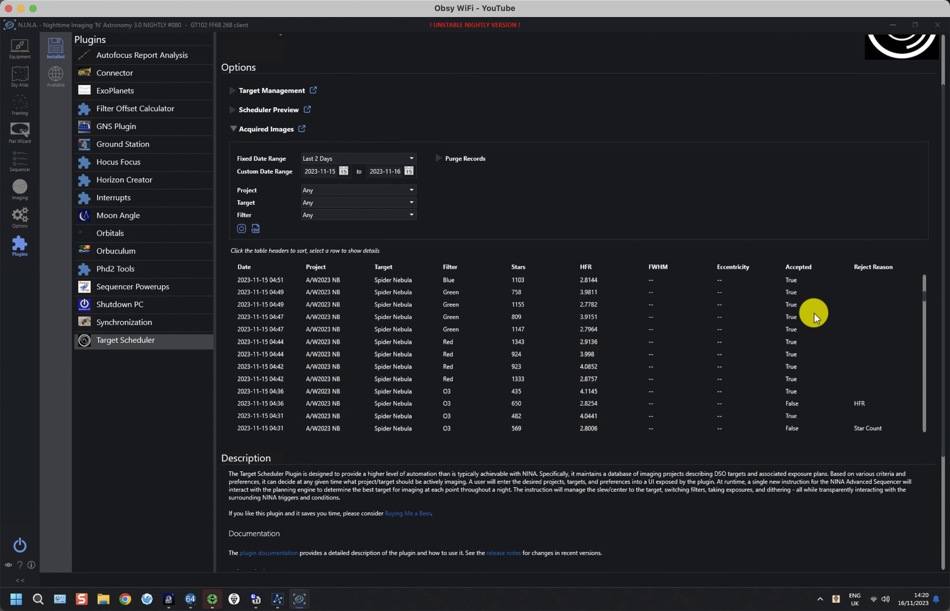
scroll(814, 313, down, 1)
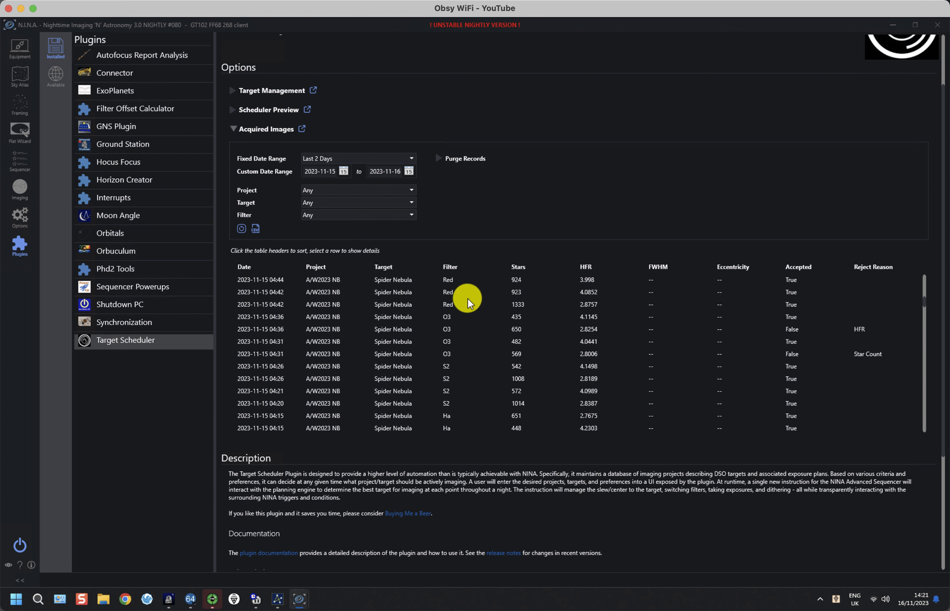
click(232, 128)
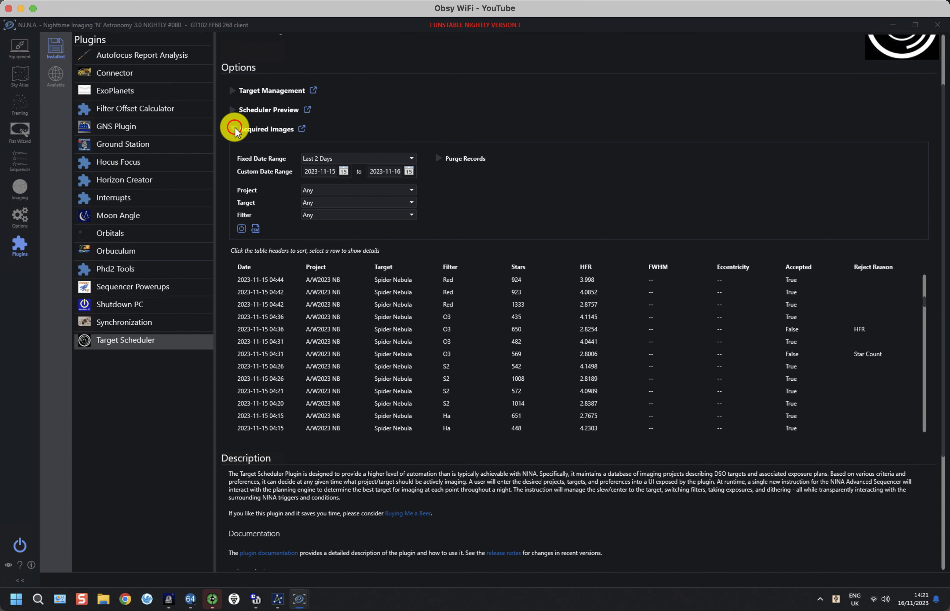
click(232, 162)
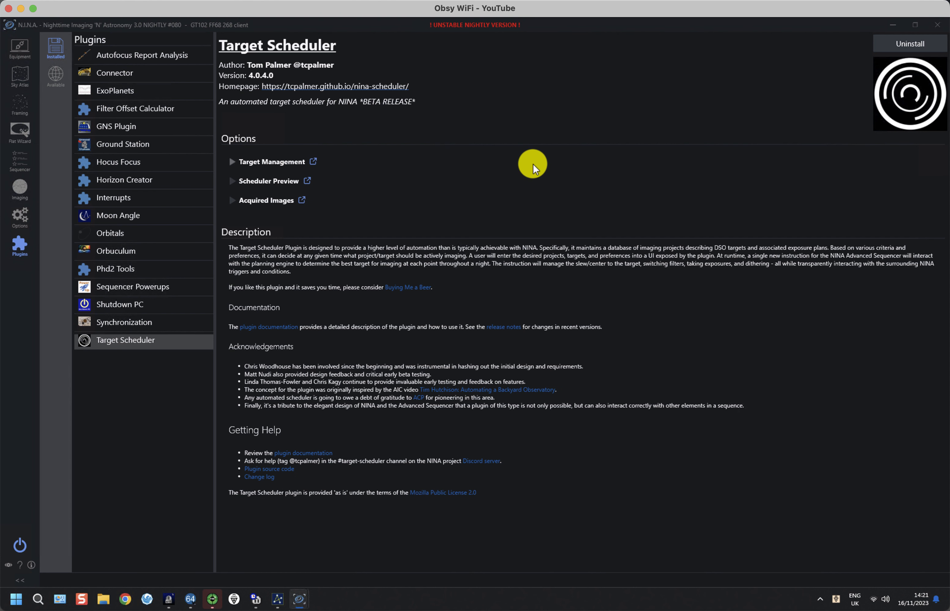